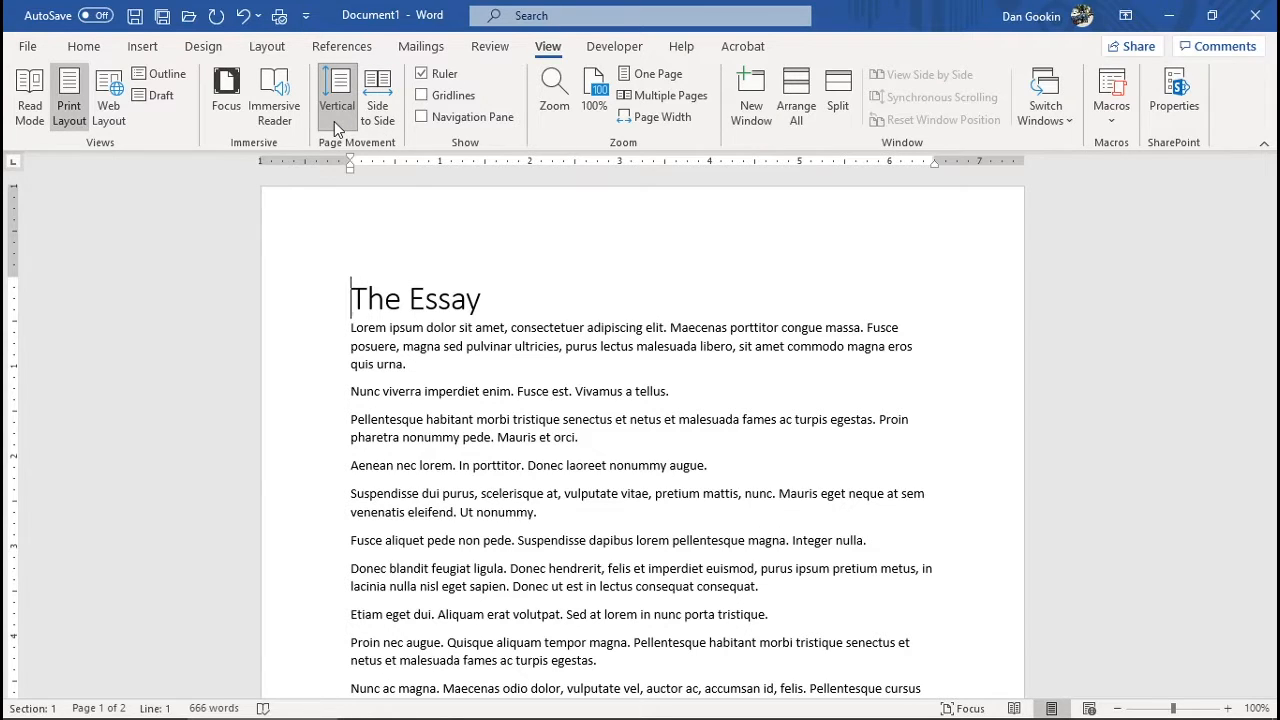
Switch the zoom to Many pages, then zoom in three steps to 40%
left_click(556, 100)
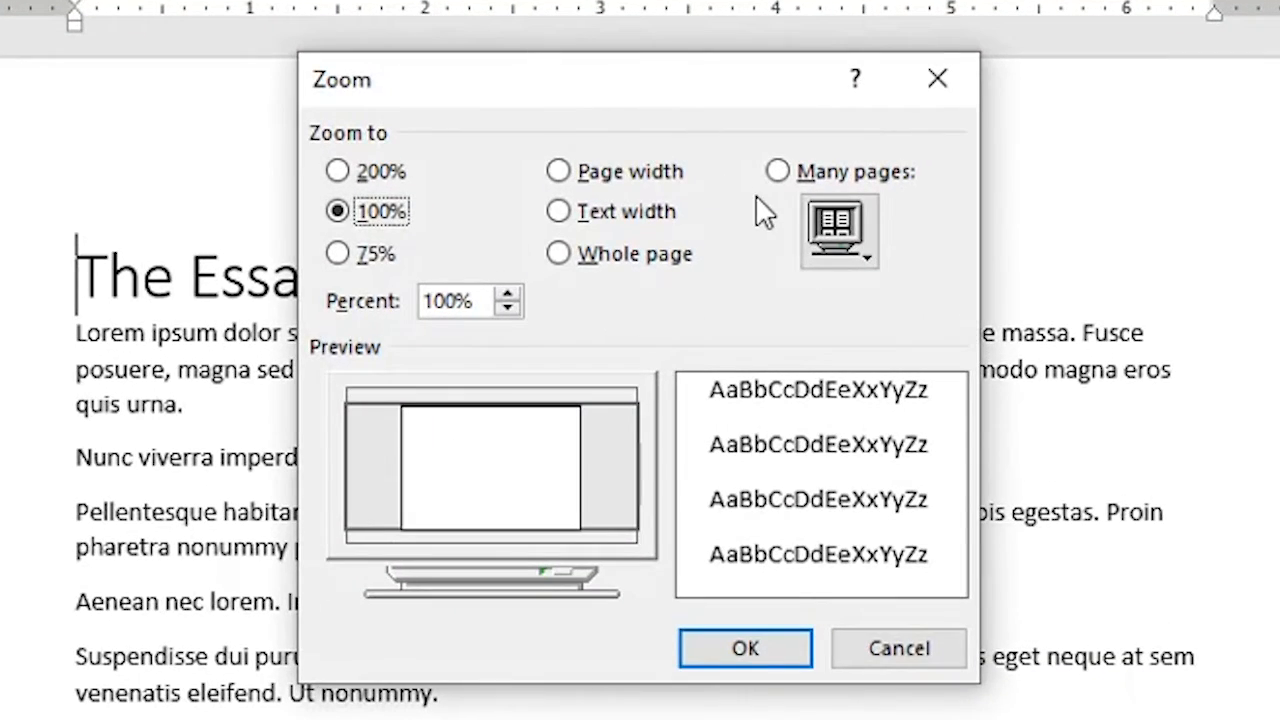
left_click(779, 172)
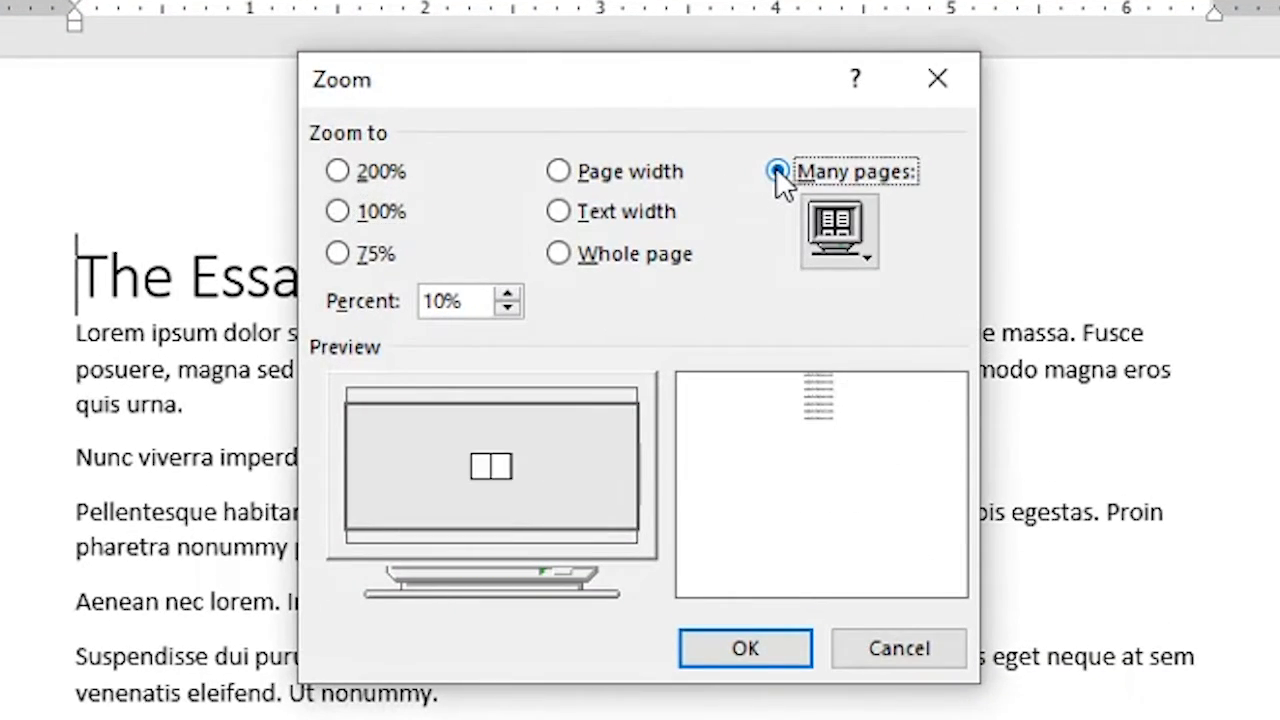
left_click(790, 645)
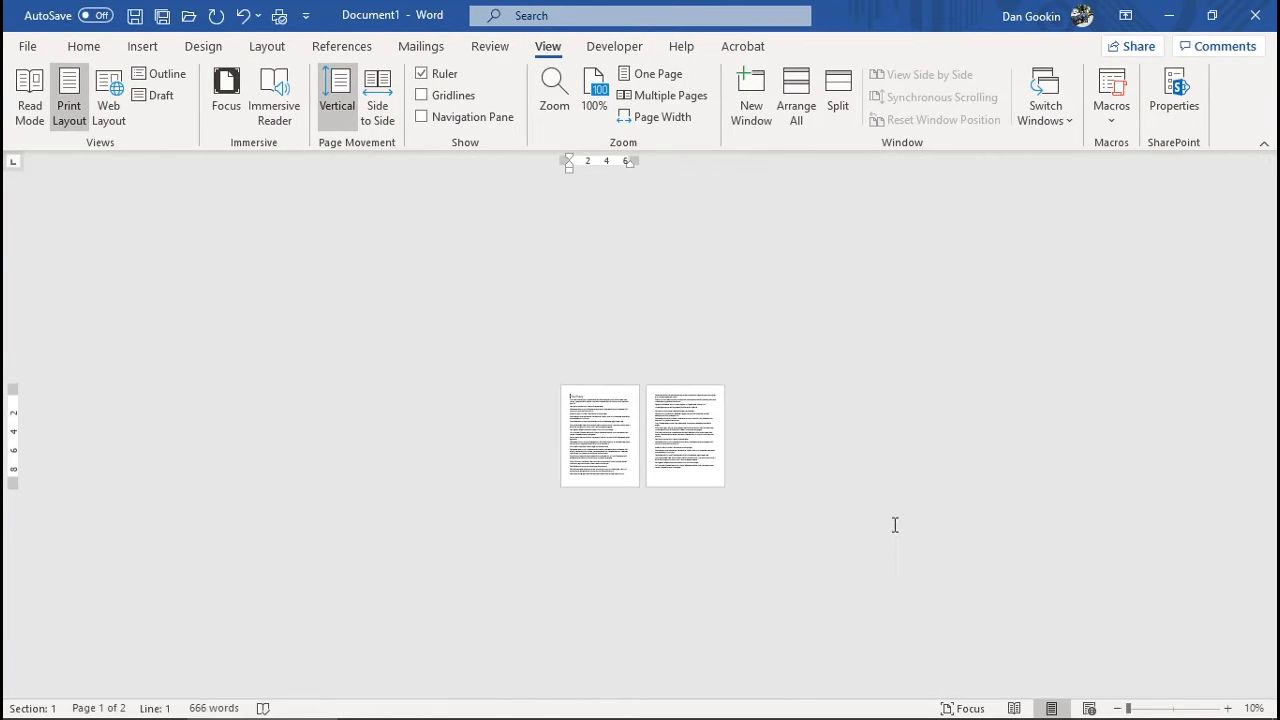
left_click(1229, 709)
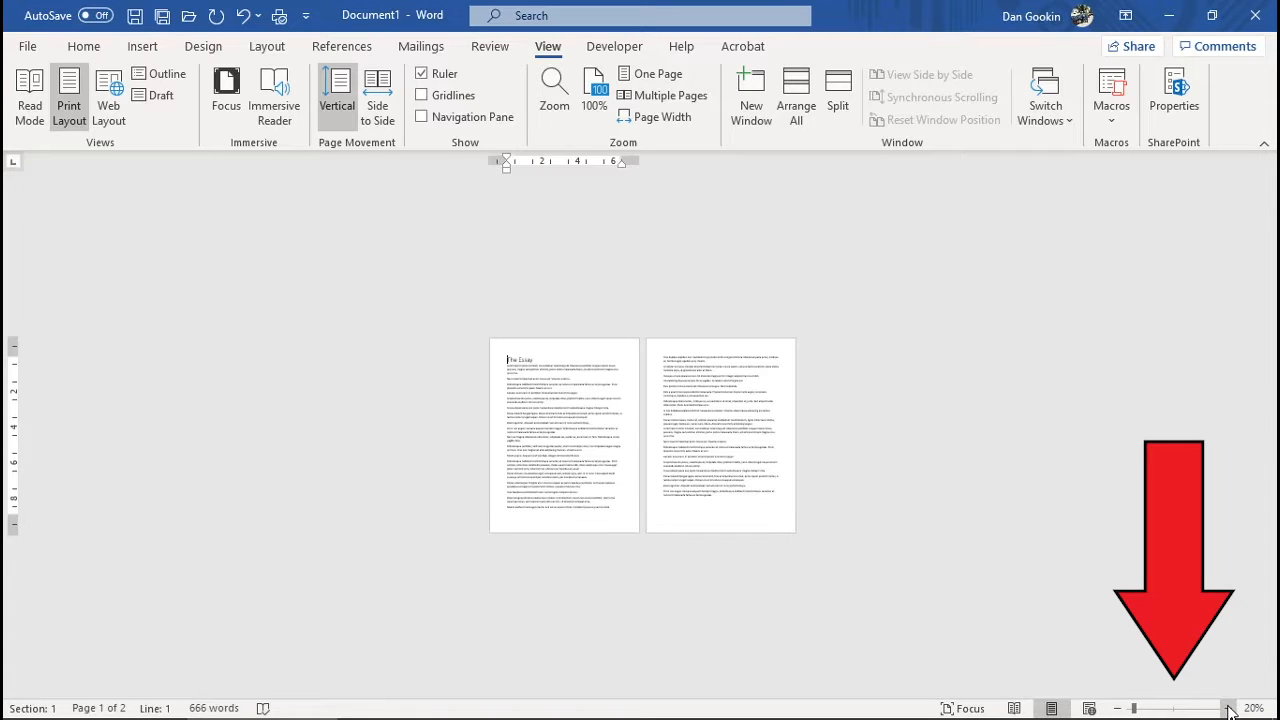
left_click(1229, 709)
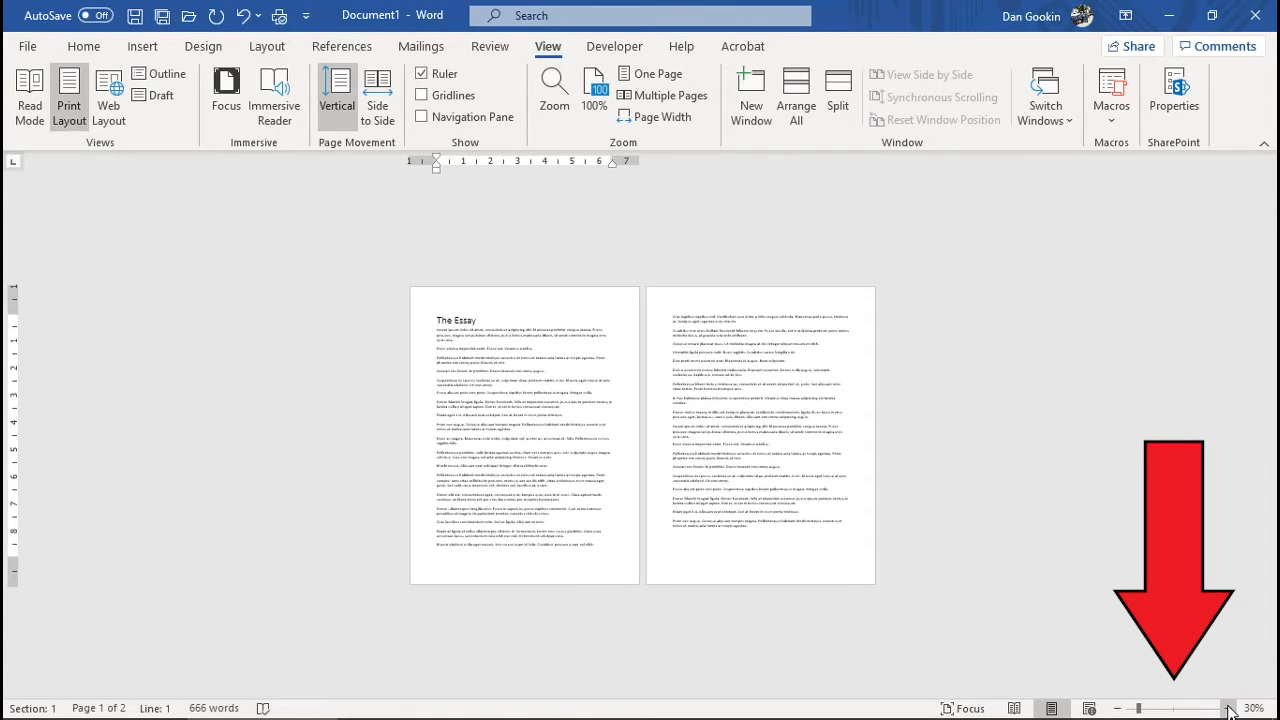
left_click(1229, 709)
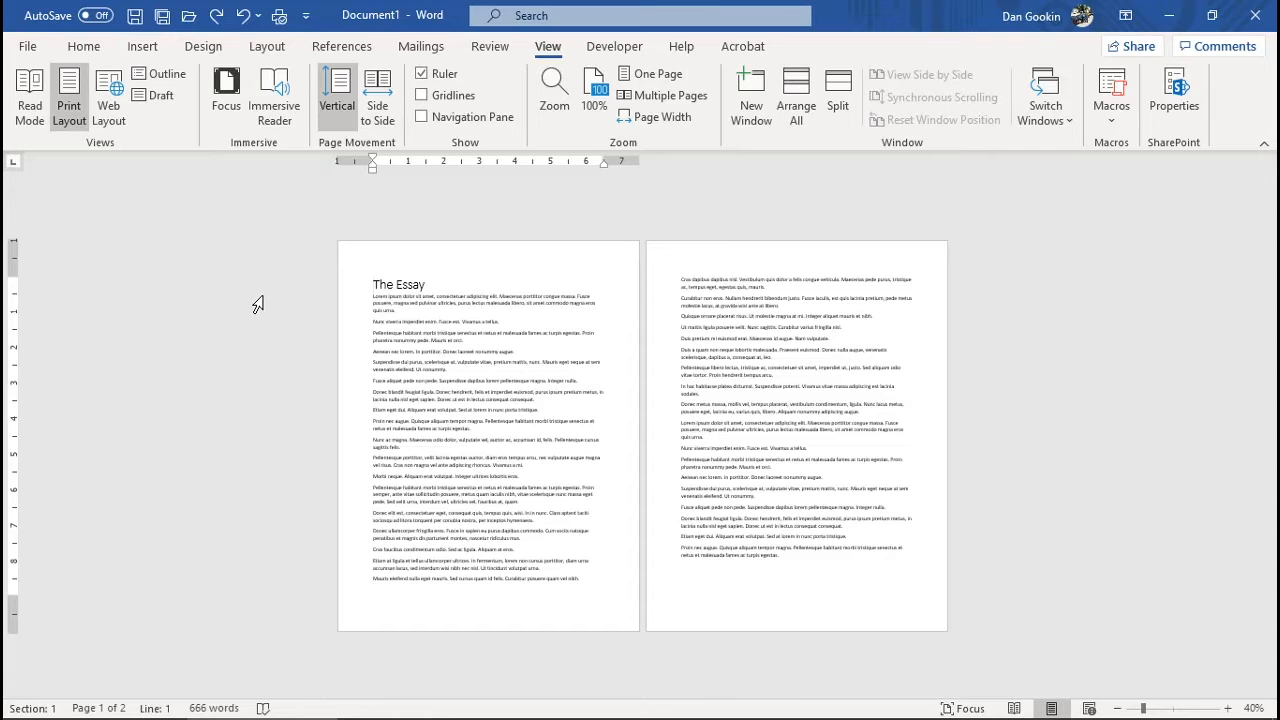
Set custom margins of 1.5" bottom and 1.25" left and right, keeping top at 1"
left_click(285, 47)
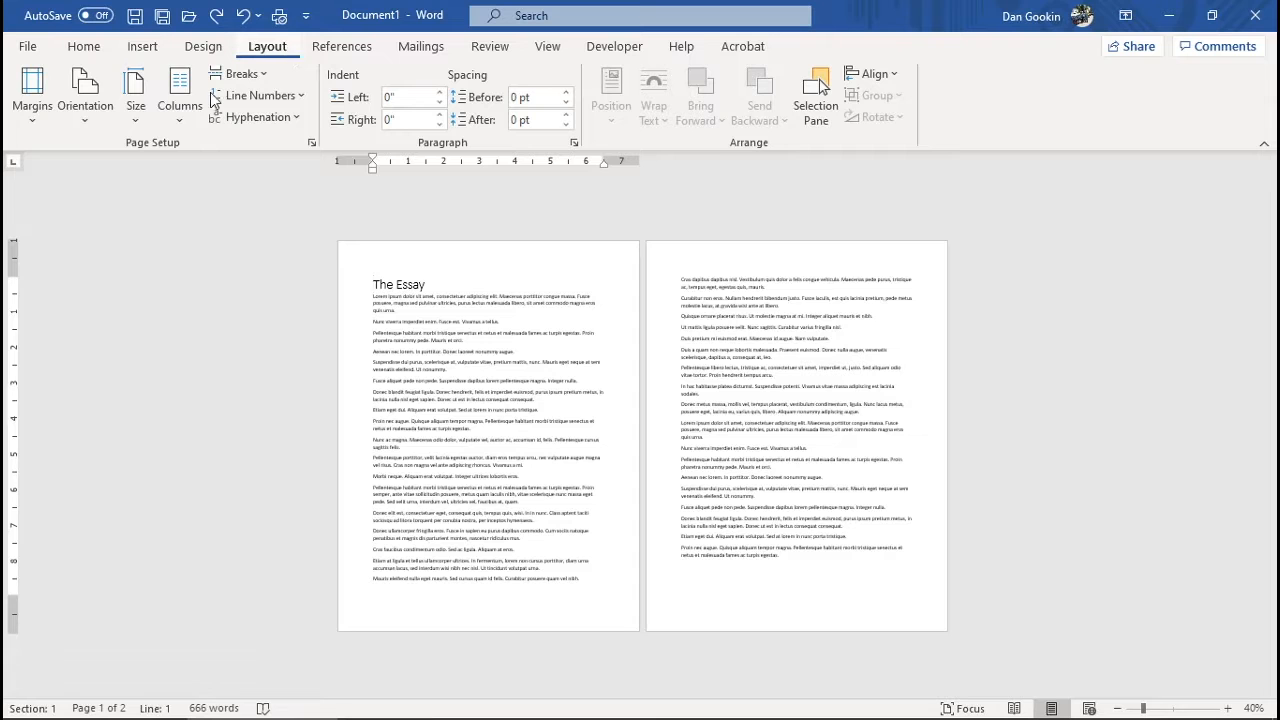
left_click(32, 117)
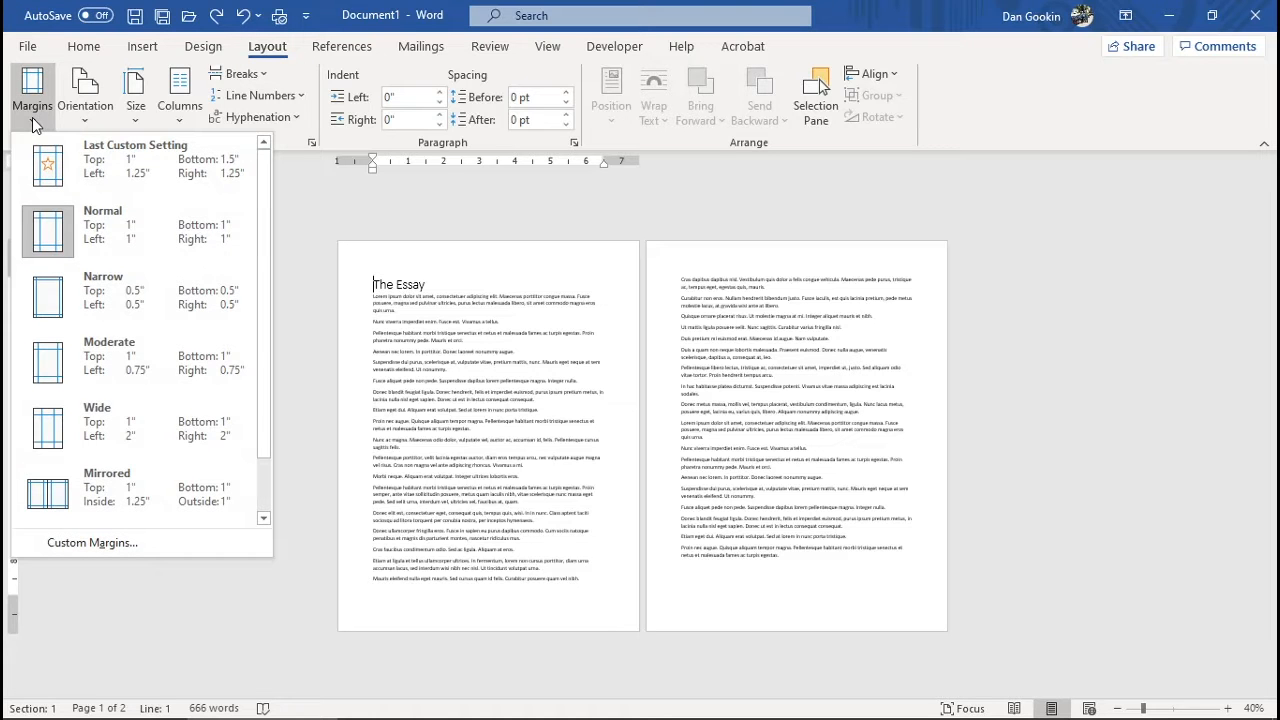
left_click(107, 543)
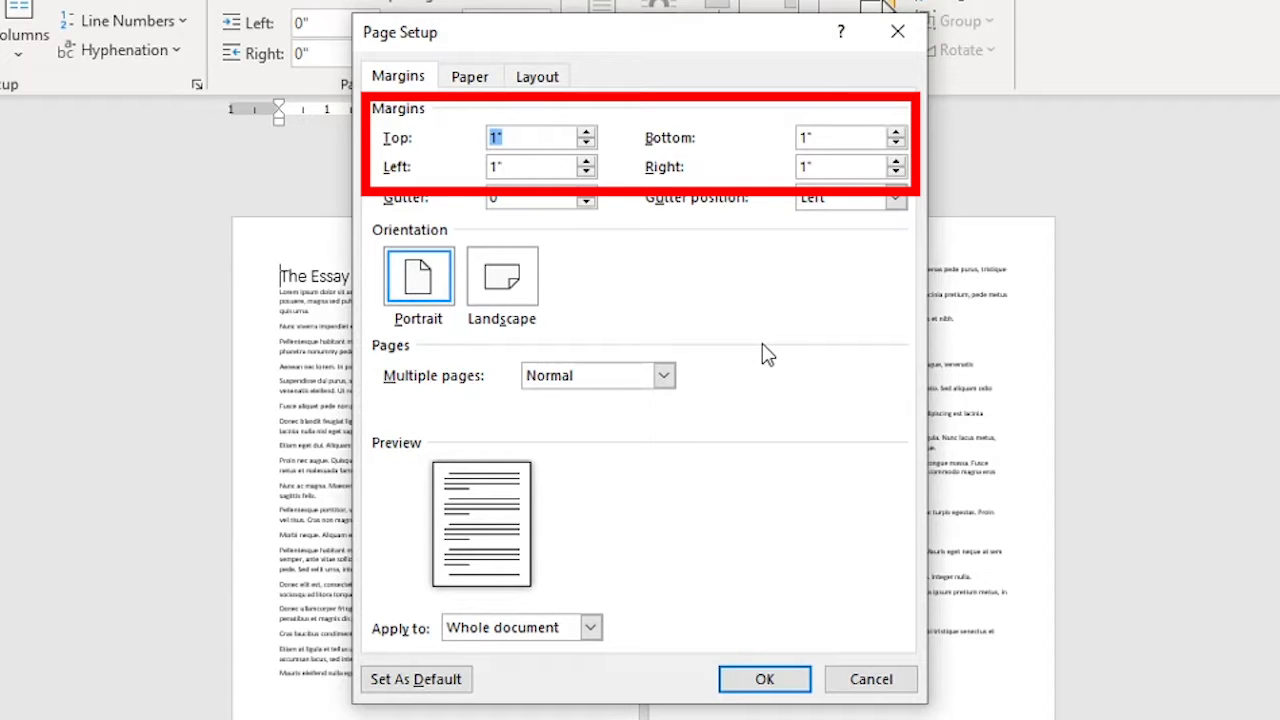
key("Tab")
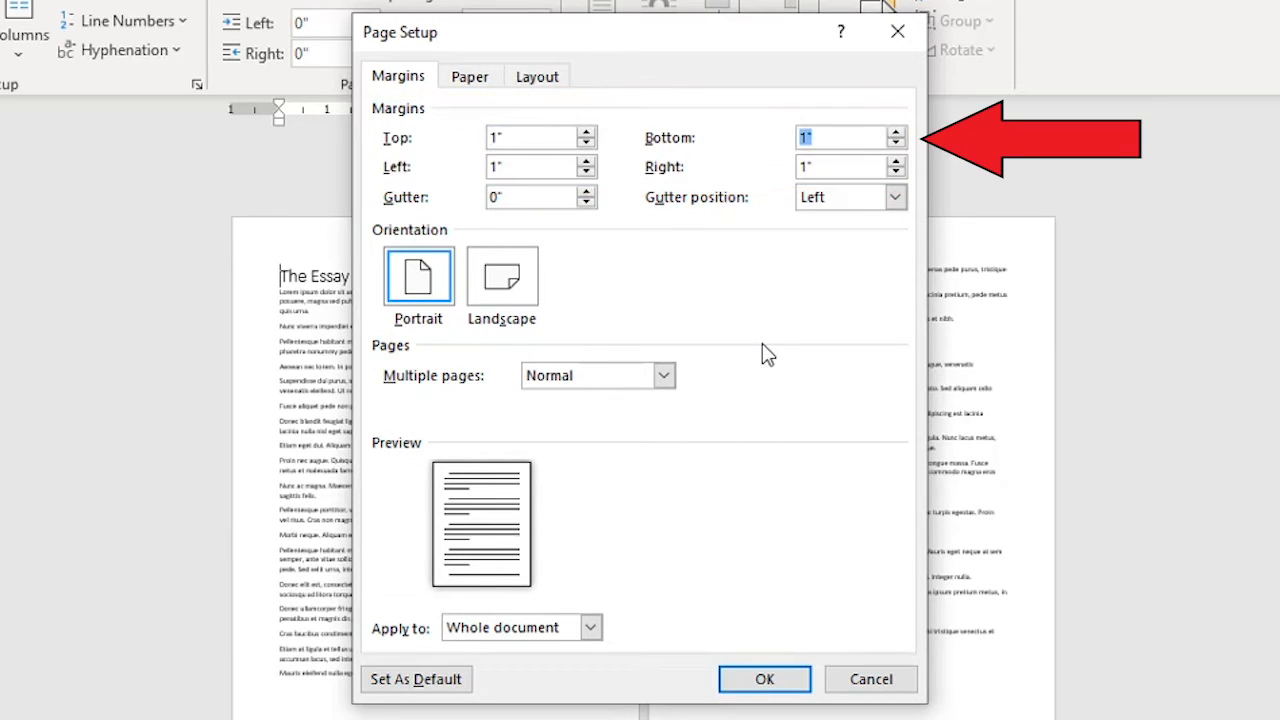
type("1.5")
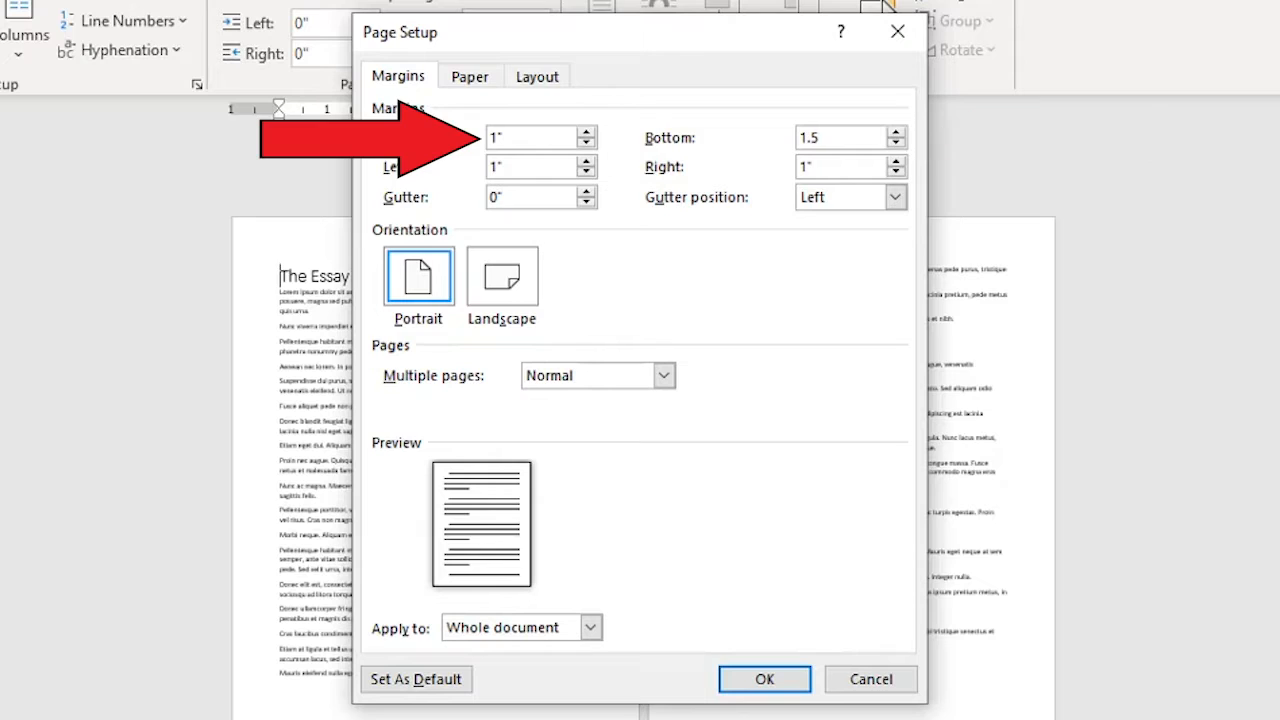
key("shift+Tab")
key("Tab")
key("Tab")
type("1.25")
key("Tab")
type("1.25")
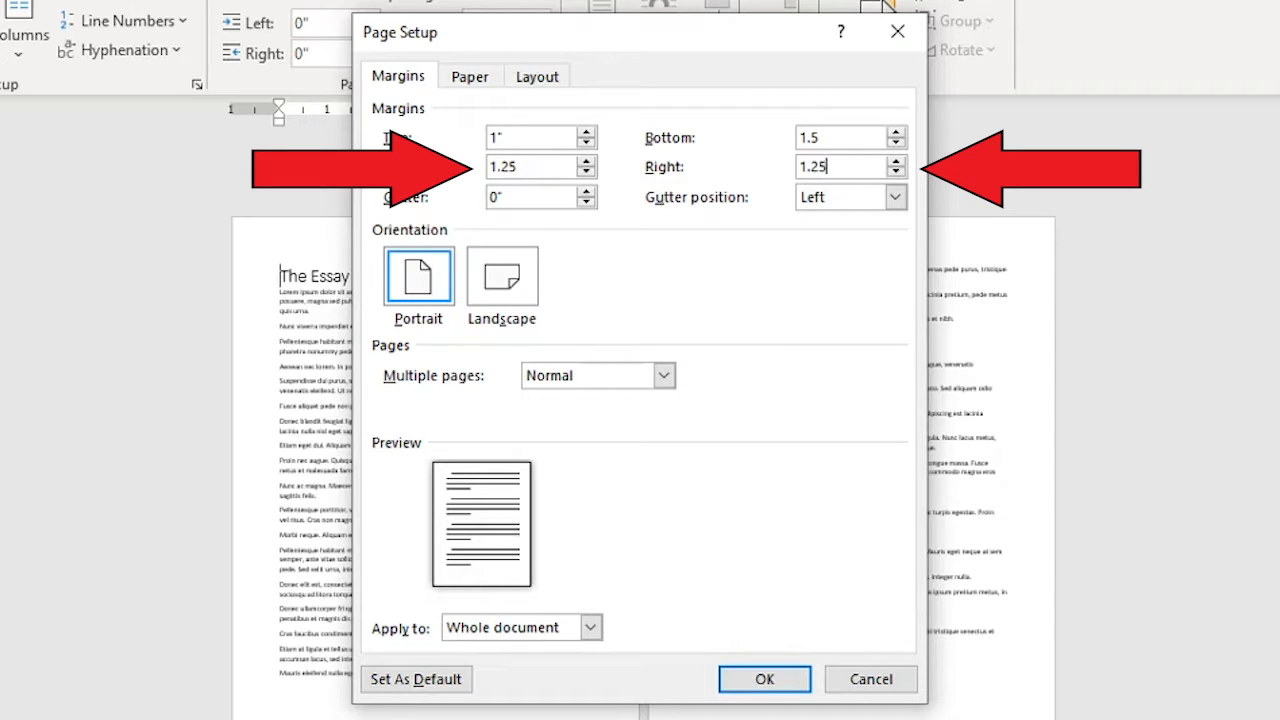
left_click(764, 679)
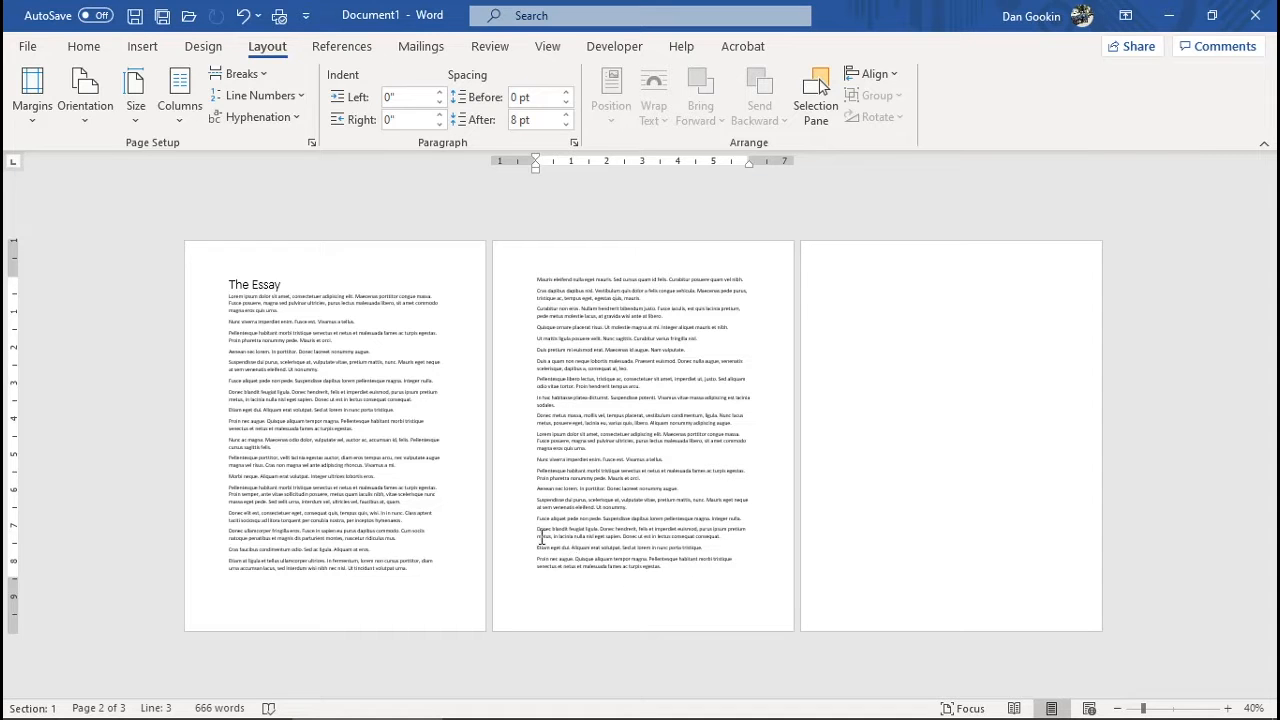
Apply 2.0 line spacing to the selected essay body text below the title
left_click_drag(651, 565, 229, 292)
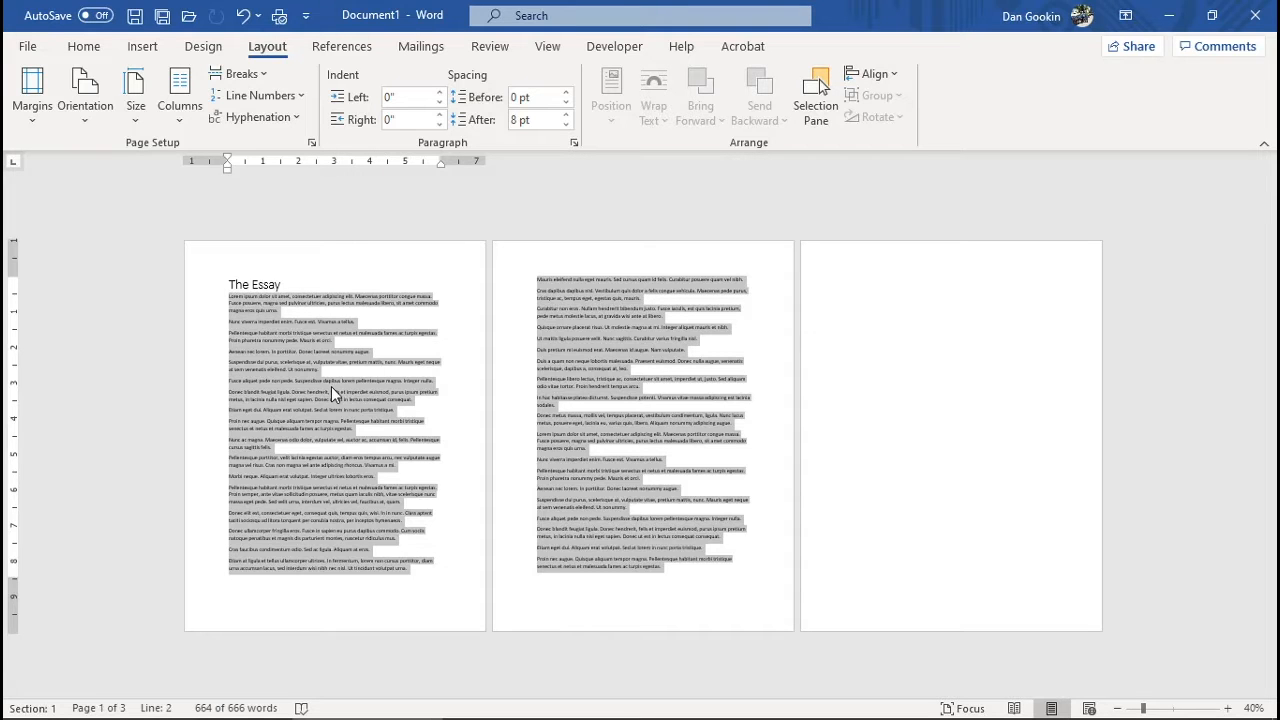
left_click(86, 48)
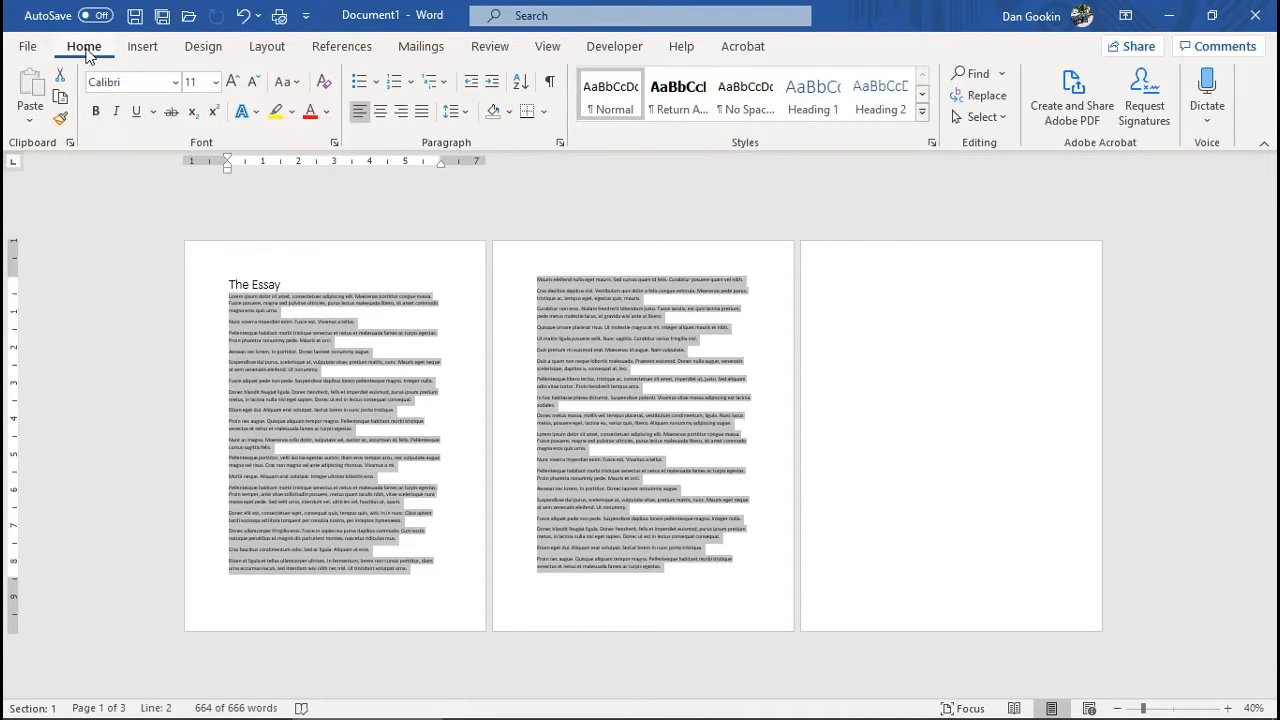
left_click(466, 114)
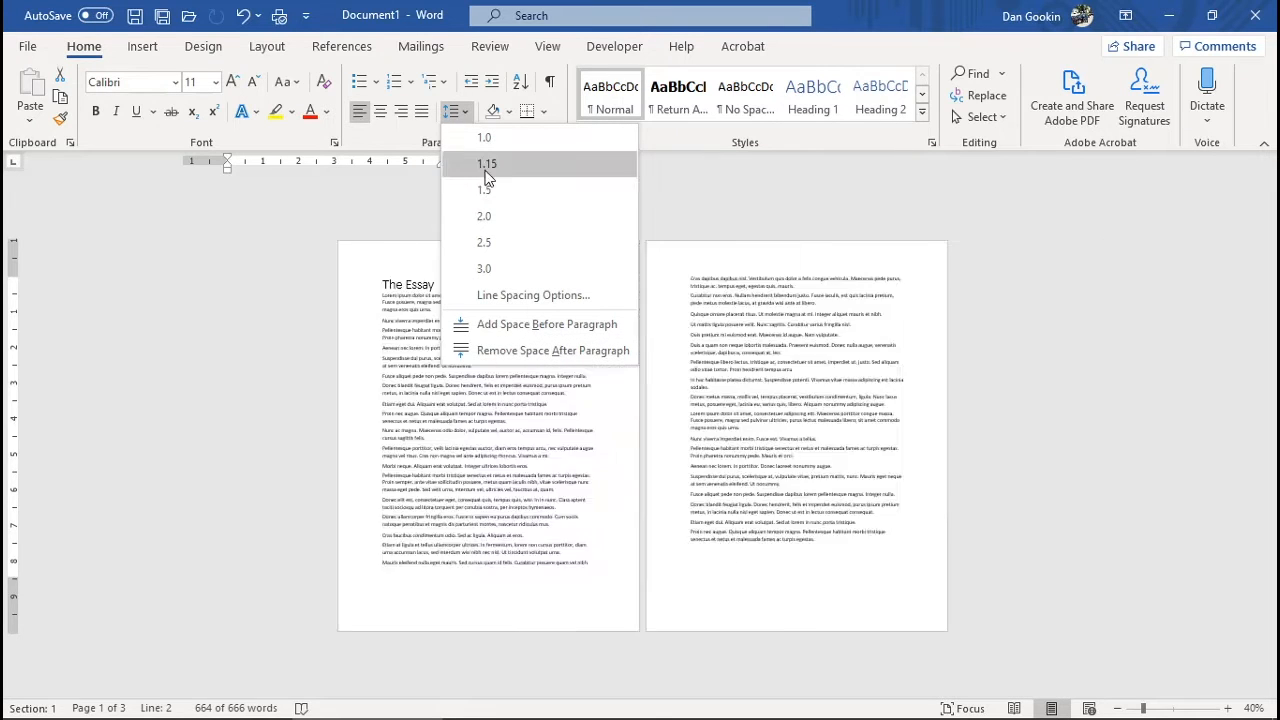
left_click(503, 226)
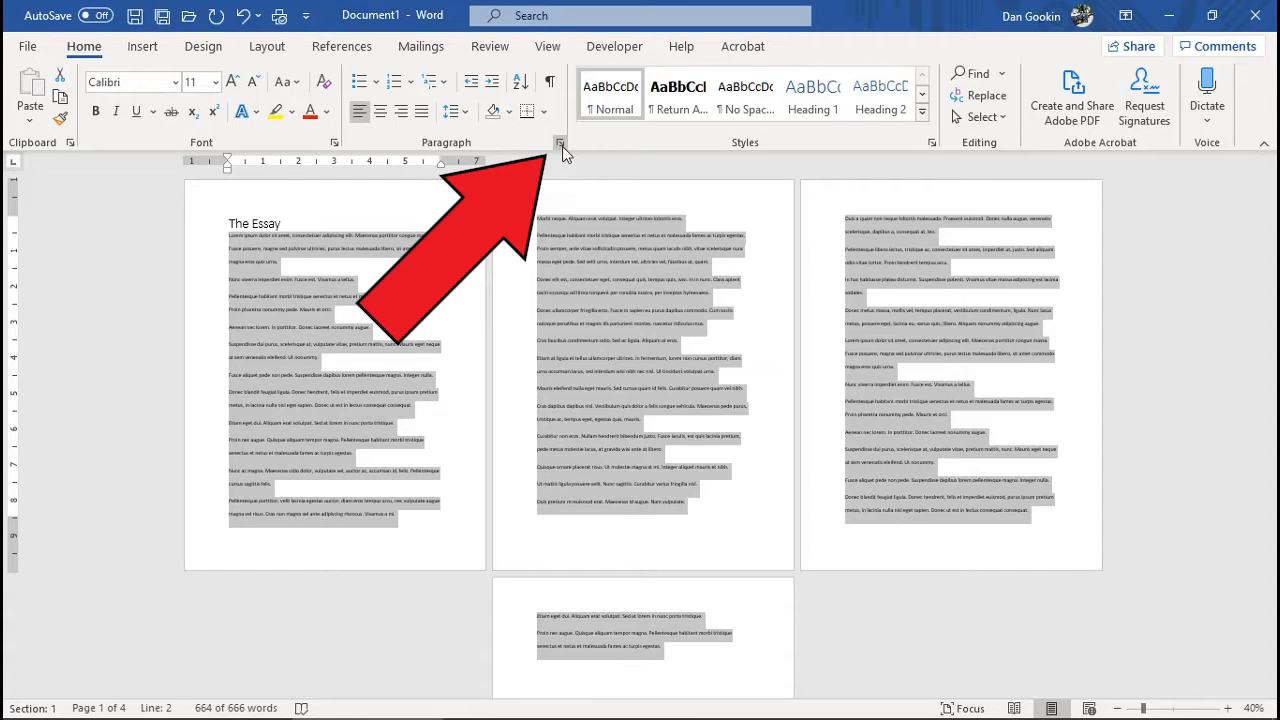
Change the body text line spacing to At least 24 pt in the Paragraph dialog
left_click(562, 146)
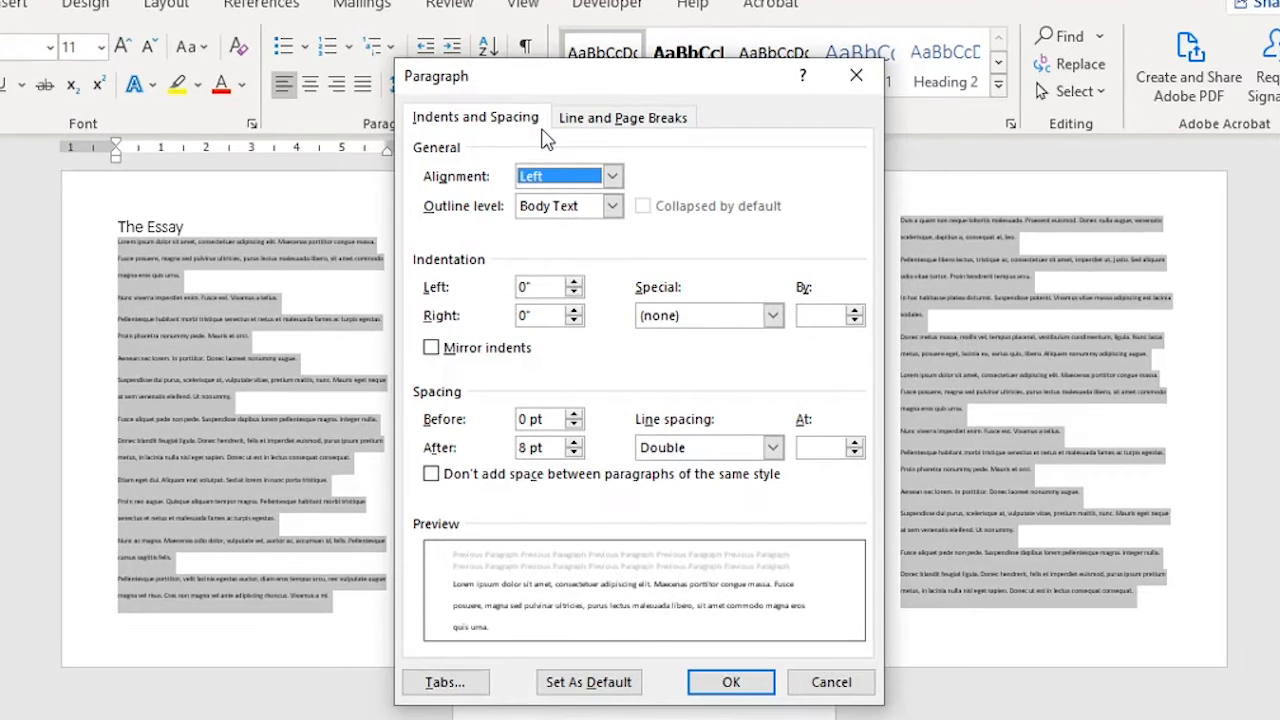
left_click(778, 452)
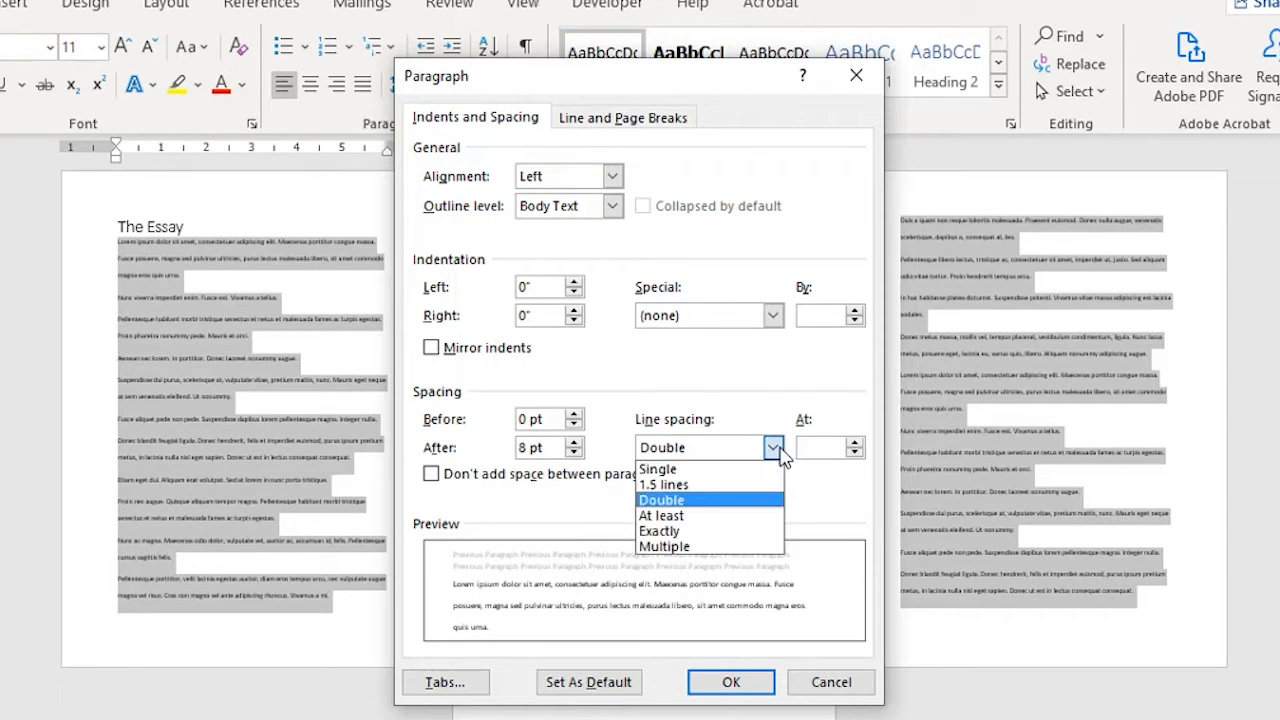
left_click(745, 516)
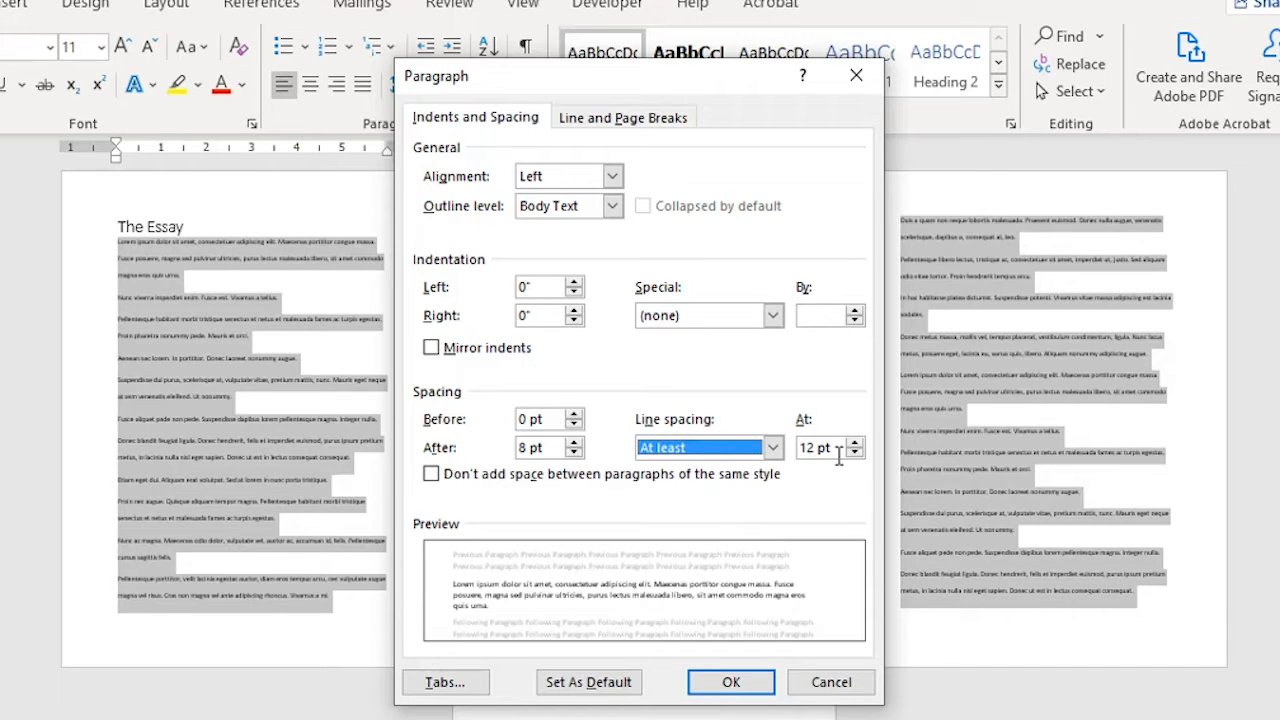
left_click_drag(817, 448, 790, 455)
type("24")
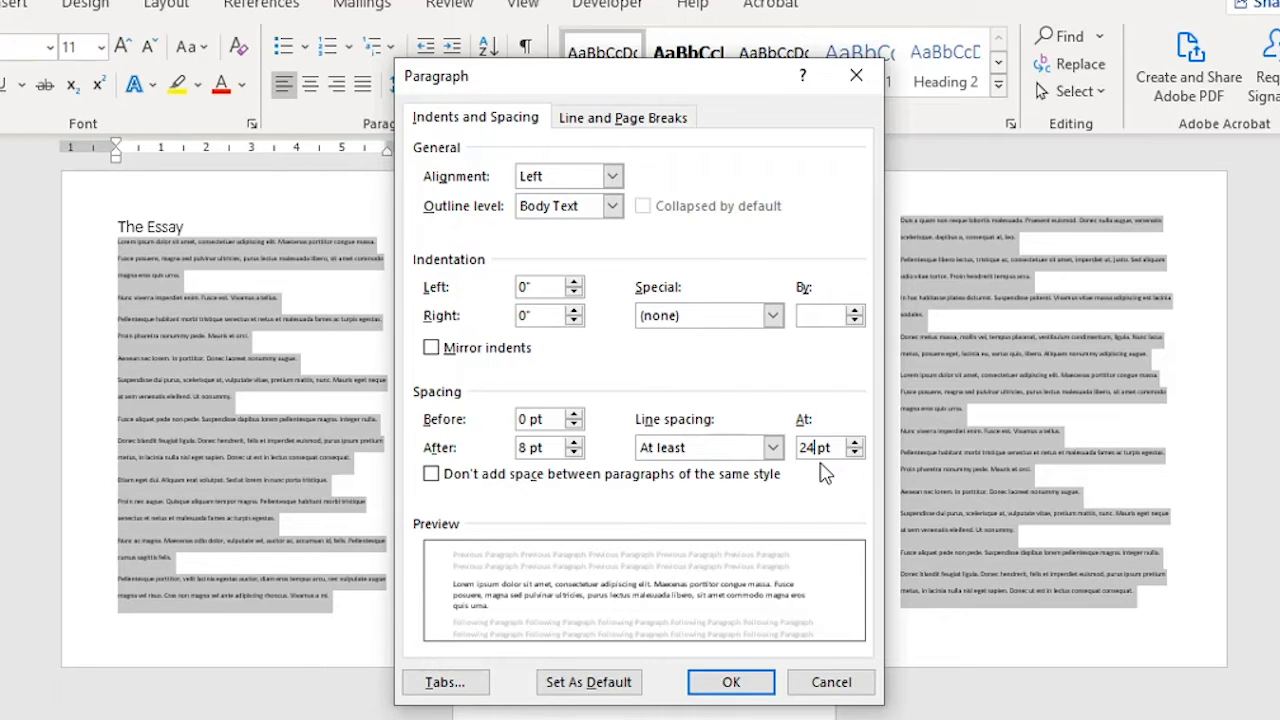
left_click(735, 682)
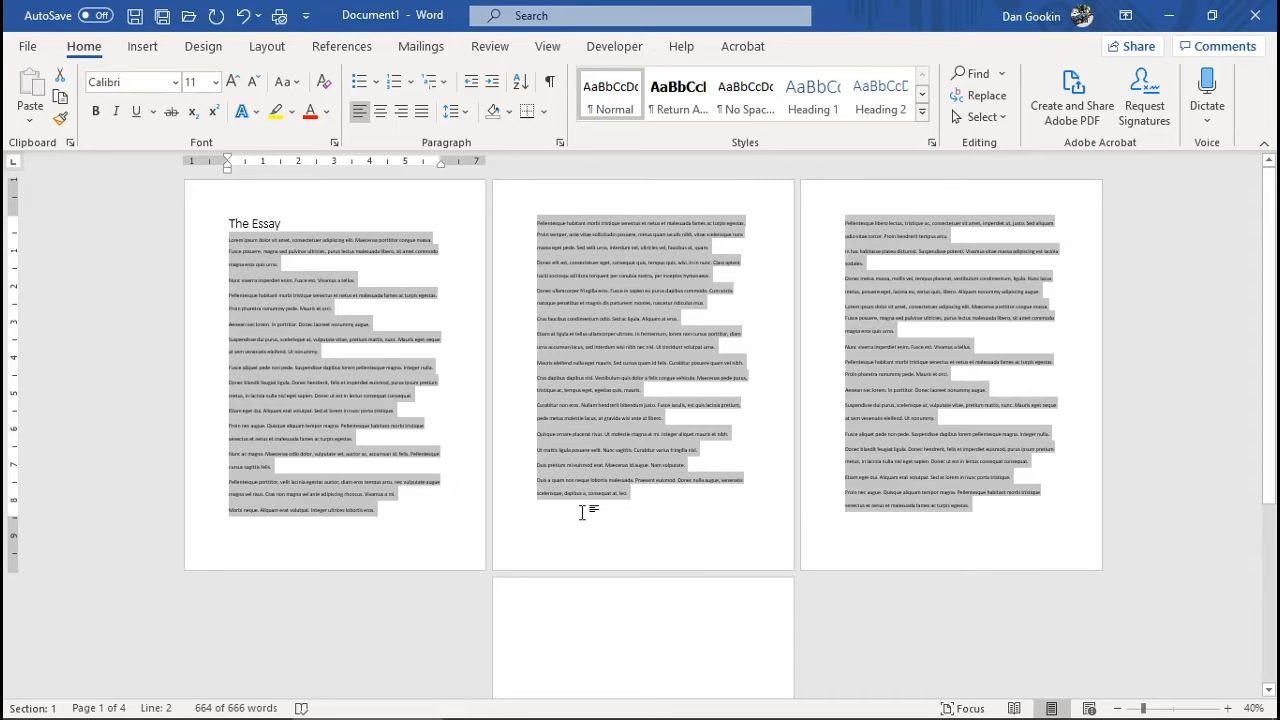
Set the paragraph Spacing After from 8 pt to 0 pt on the Layout tab
left_click(267, 48)
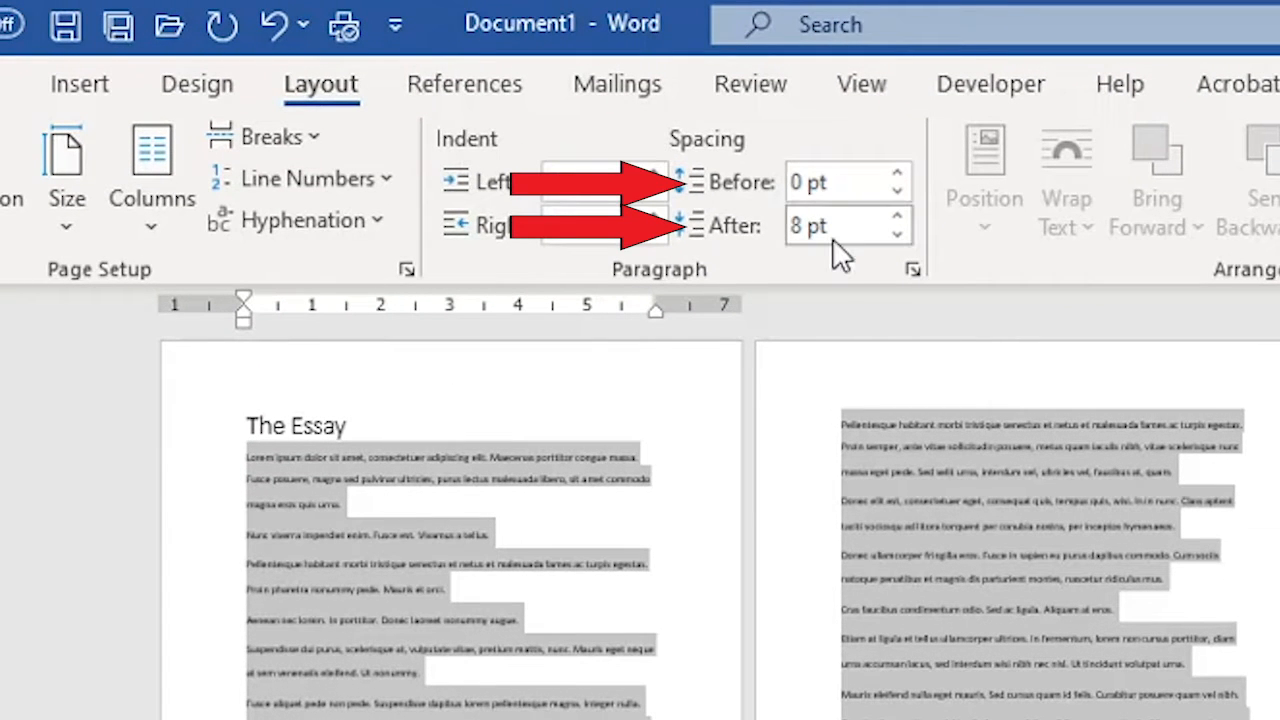
left_click(788, 227)
key("Delete")
type("0")
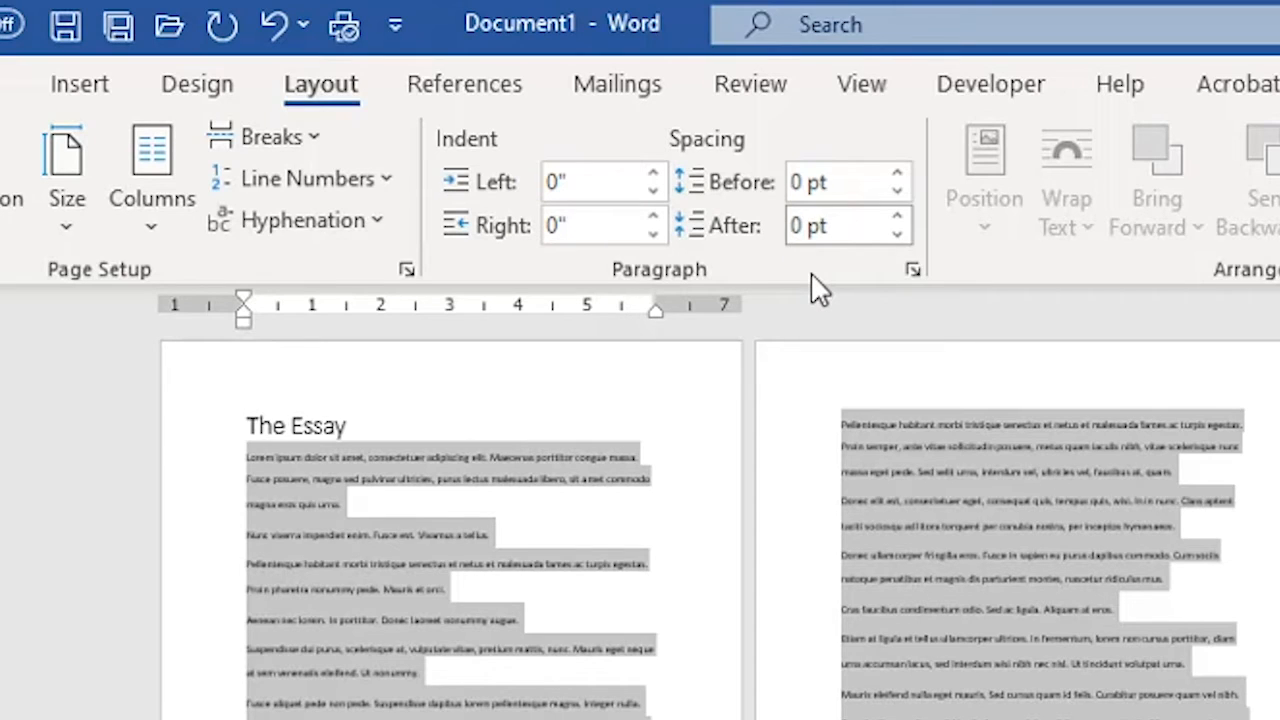
key("Return")
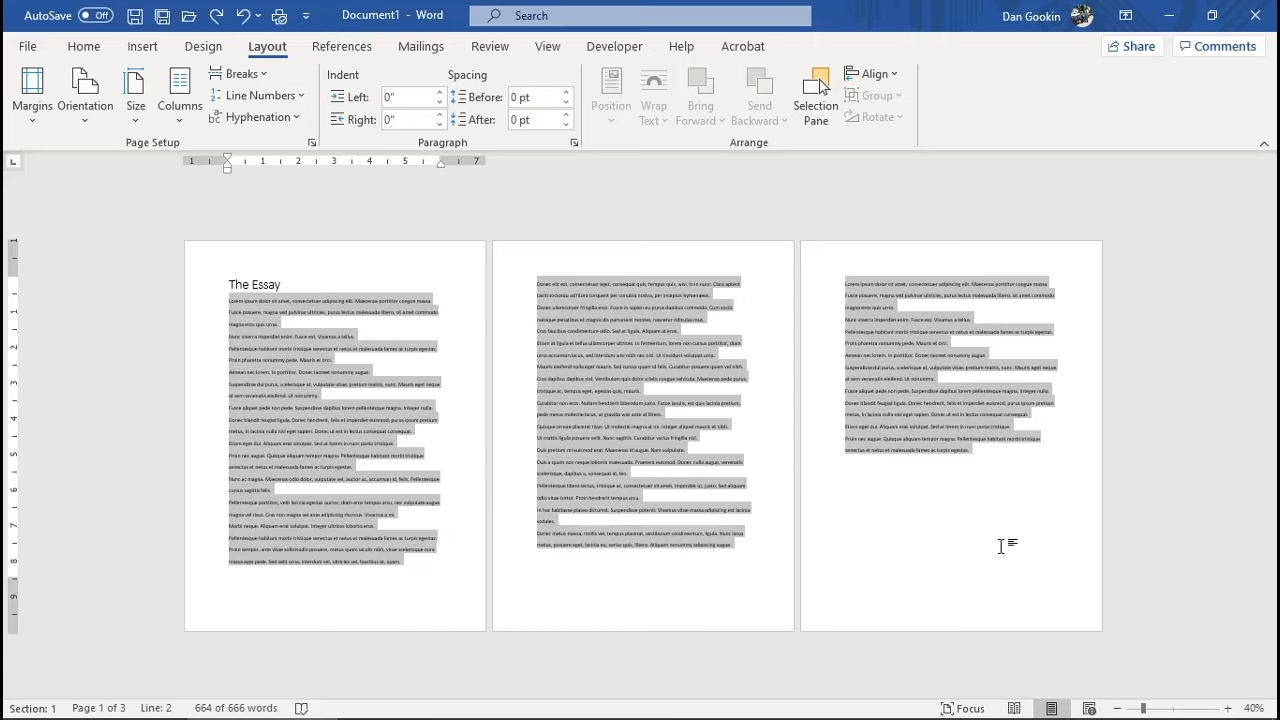
Change the essay font size from 11 pt to 13.5 pt, keeping the Calibri font
left_click(84, 46)
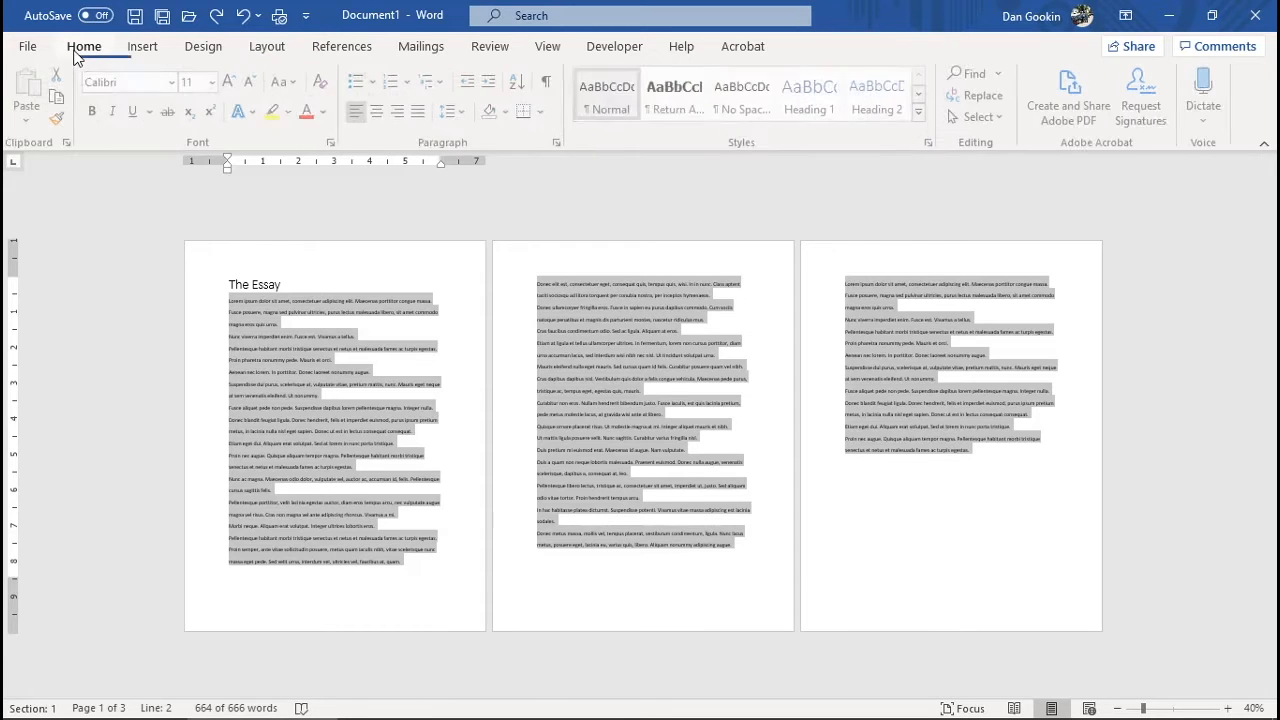
left_click(199, 81)
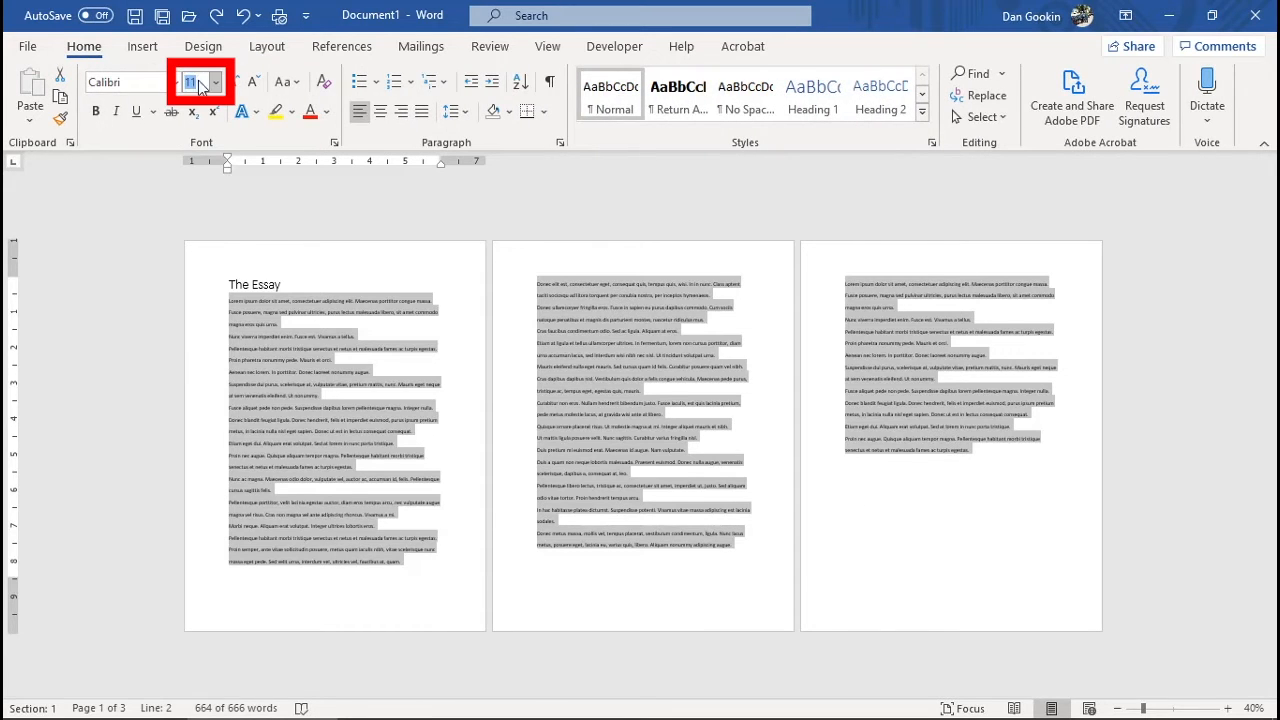
type("13")
key("Return")
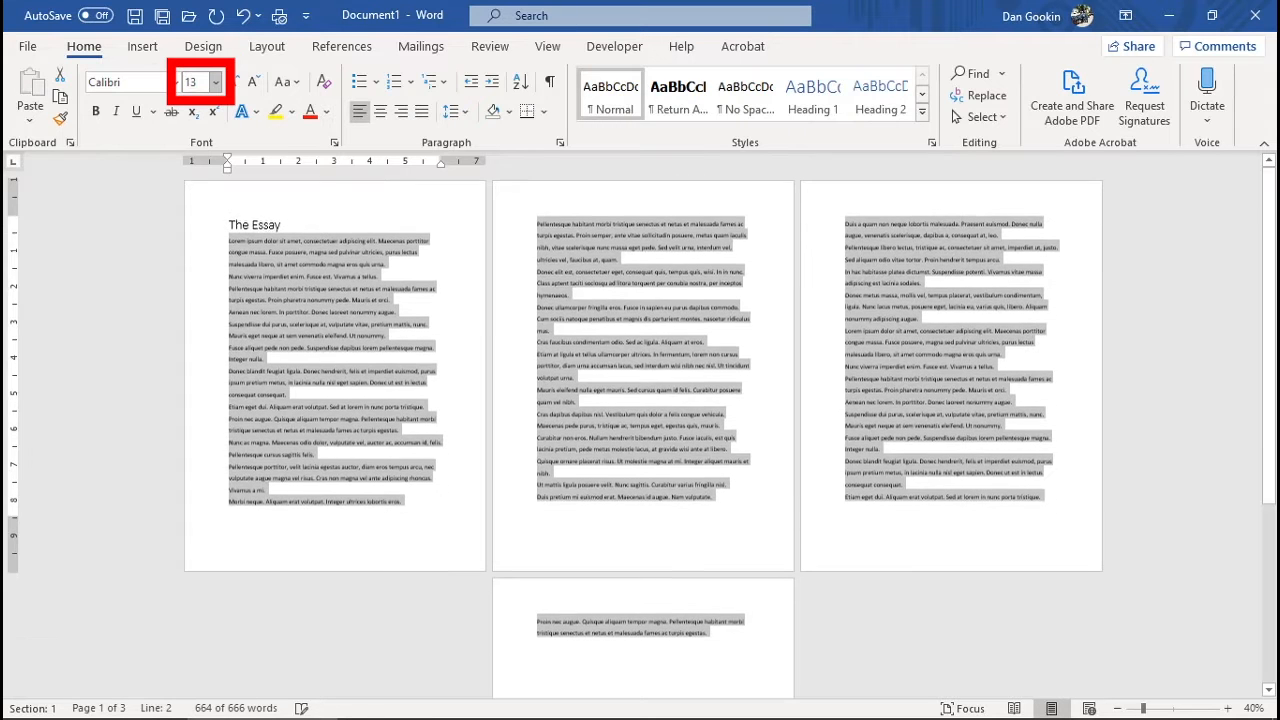
left_click(176, 82)
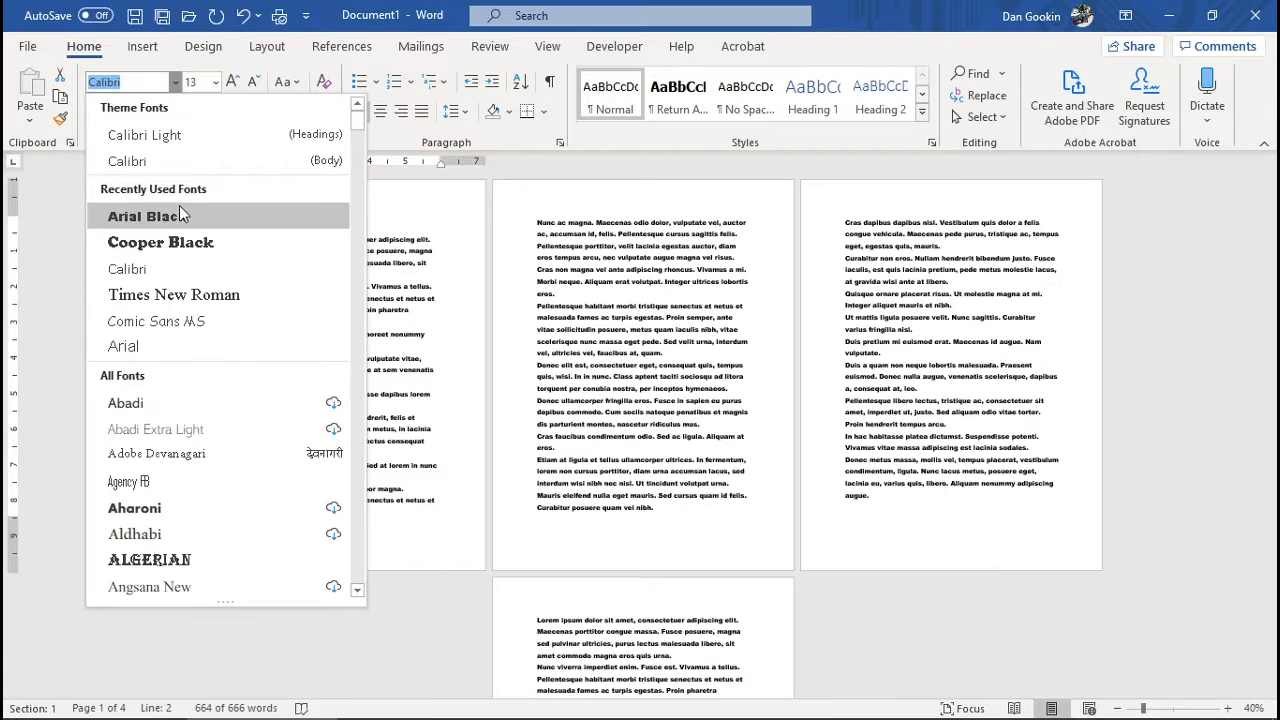
left_click(48, 200)
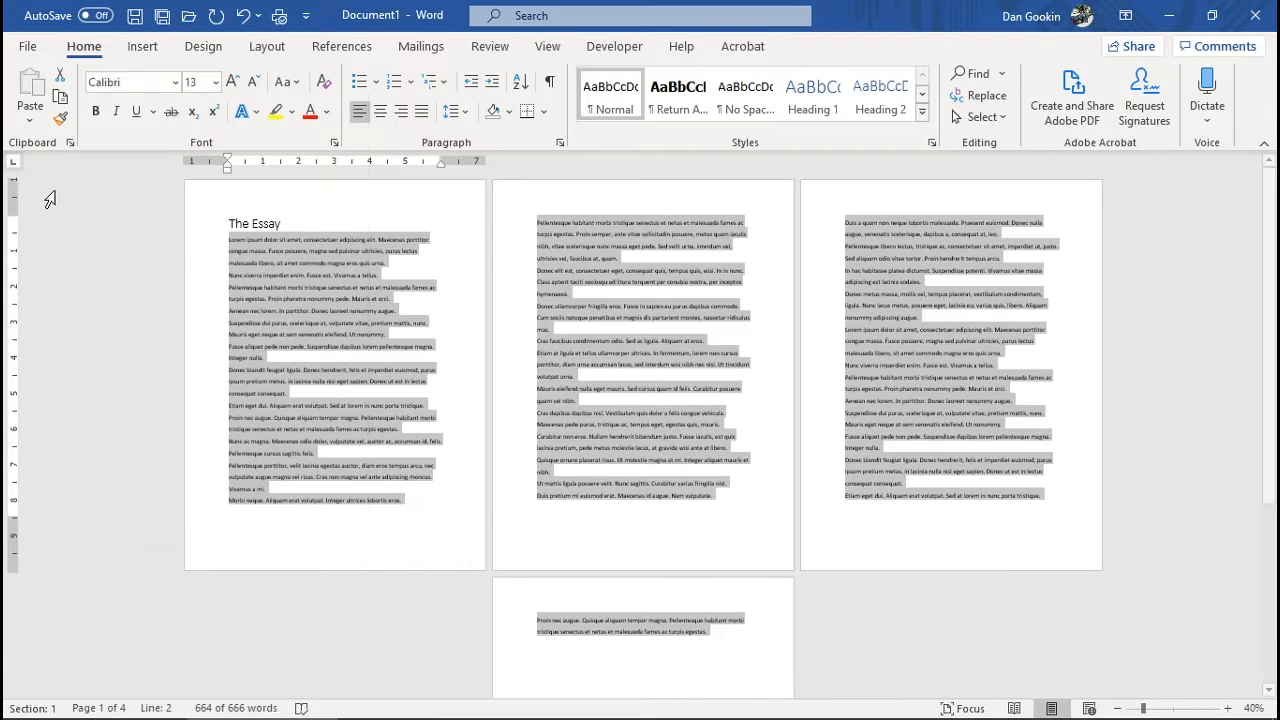
left_click(198, 82)
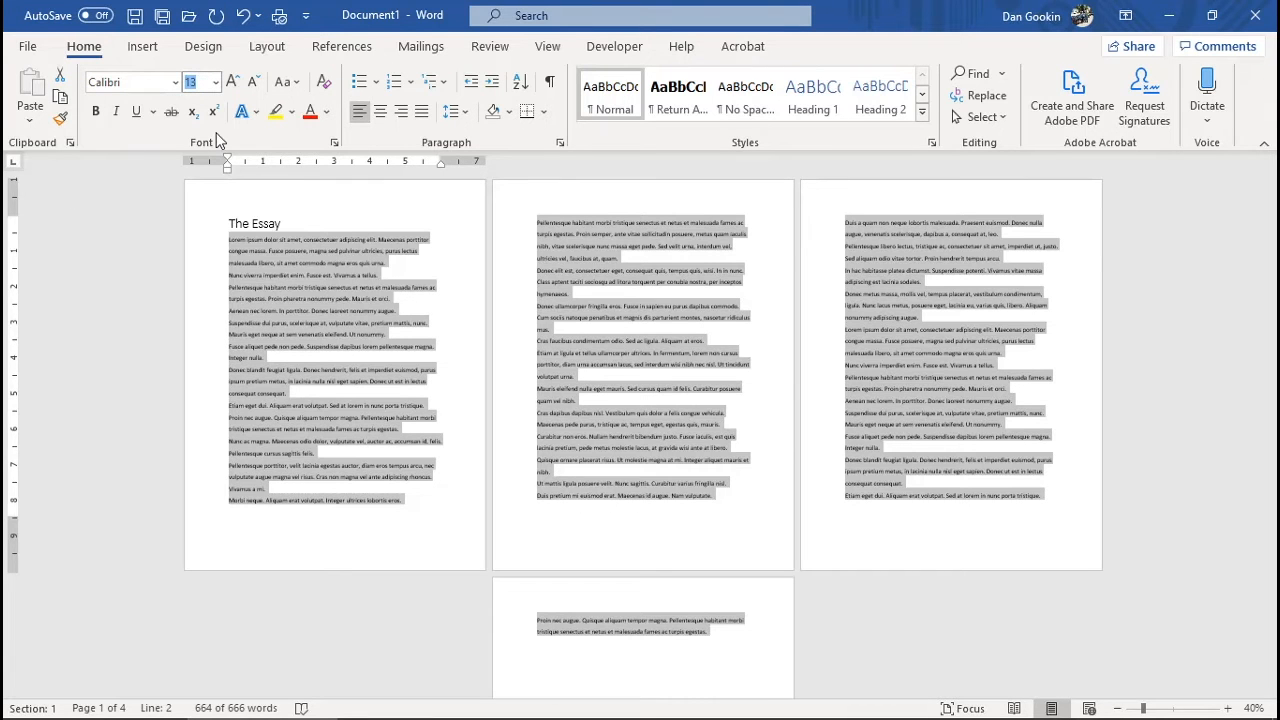
type("13.5")
key("Return")
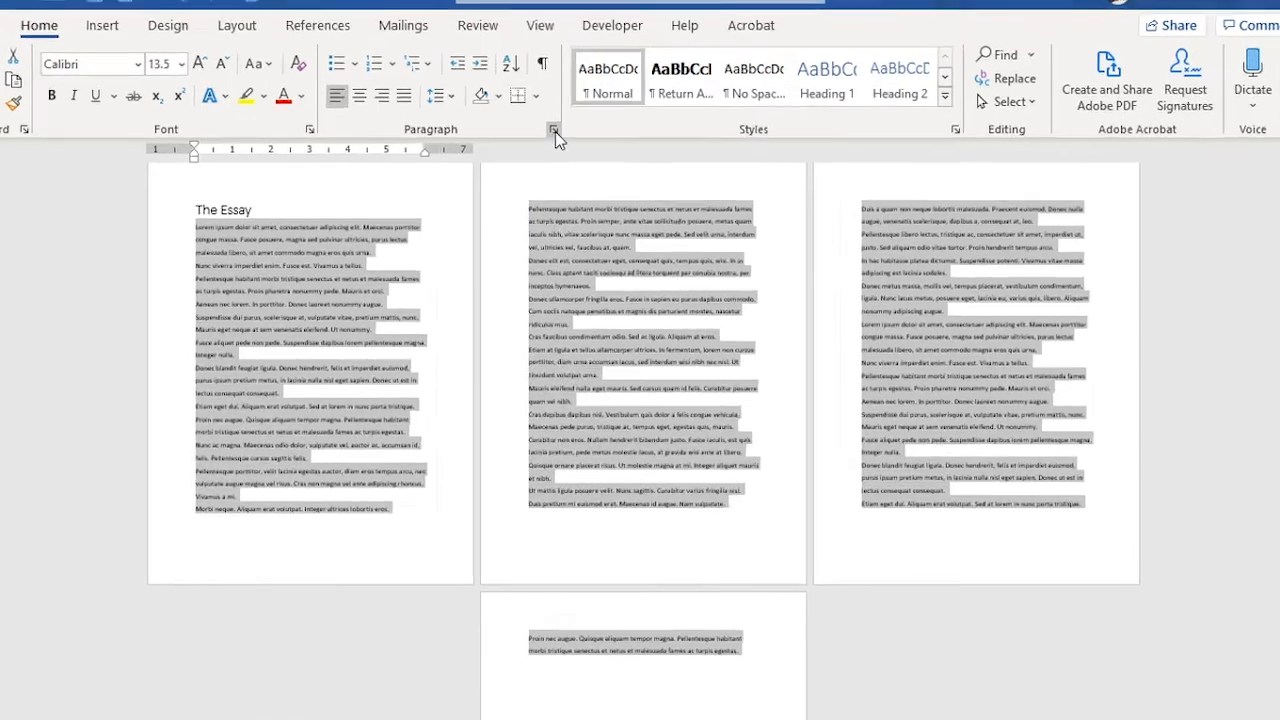
Give the paragraphs a 0.6" First line special indent in the Paragraph dialog
left_click(561, 144)
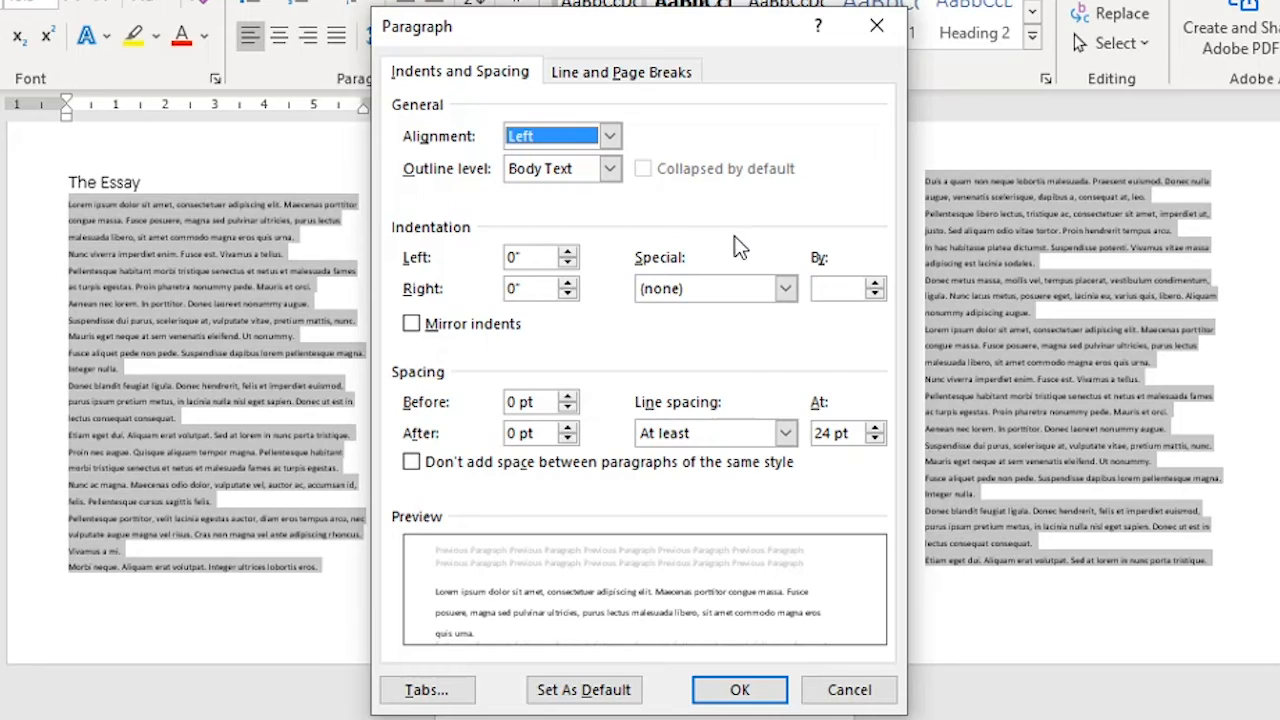
left_click(786, 289)
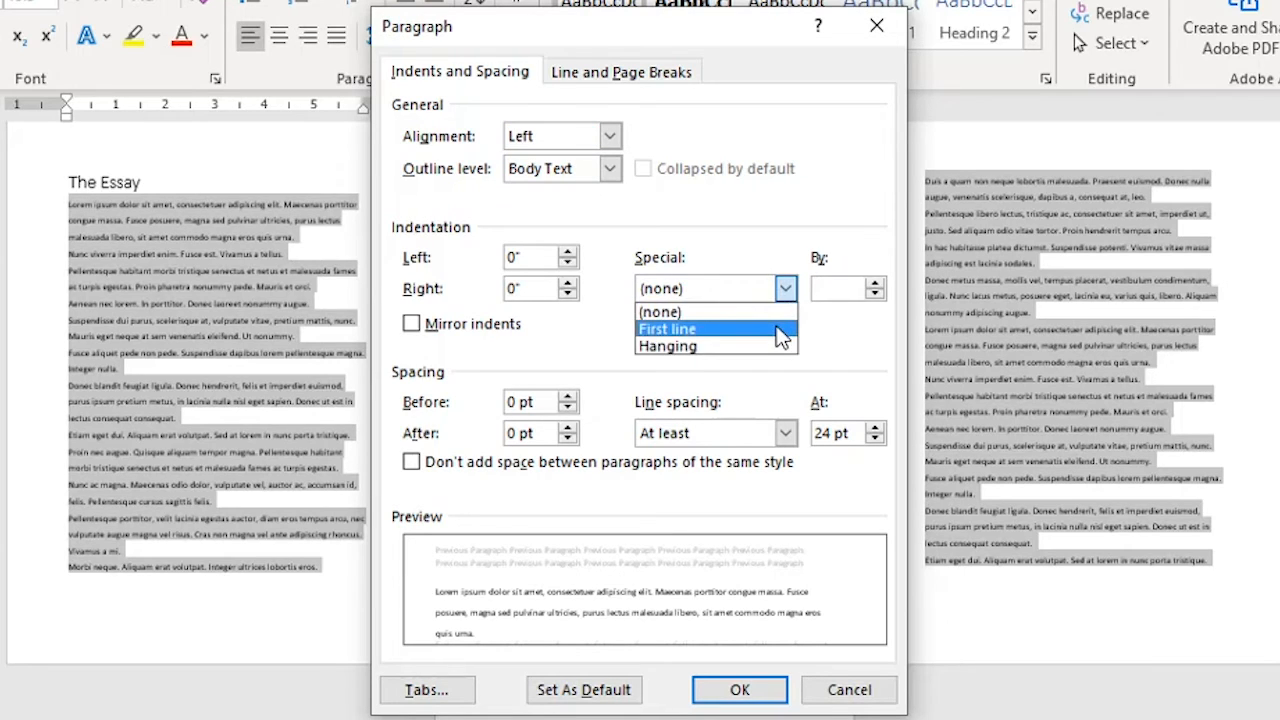
left_click(777, 328)
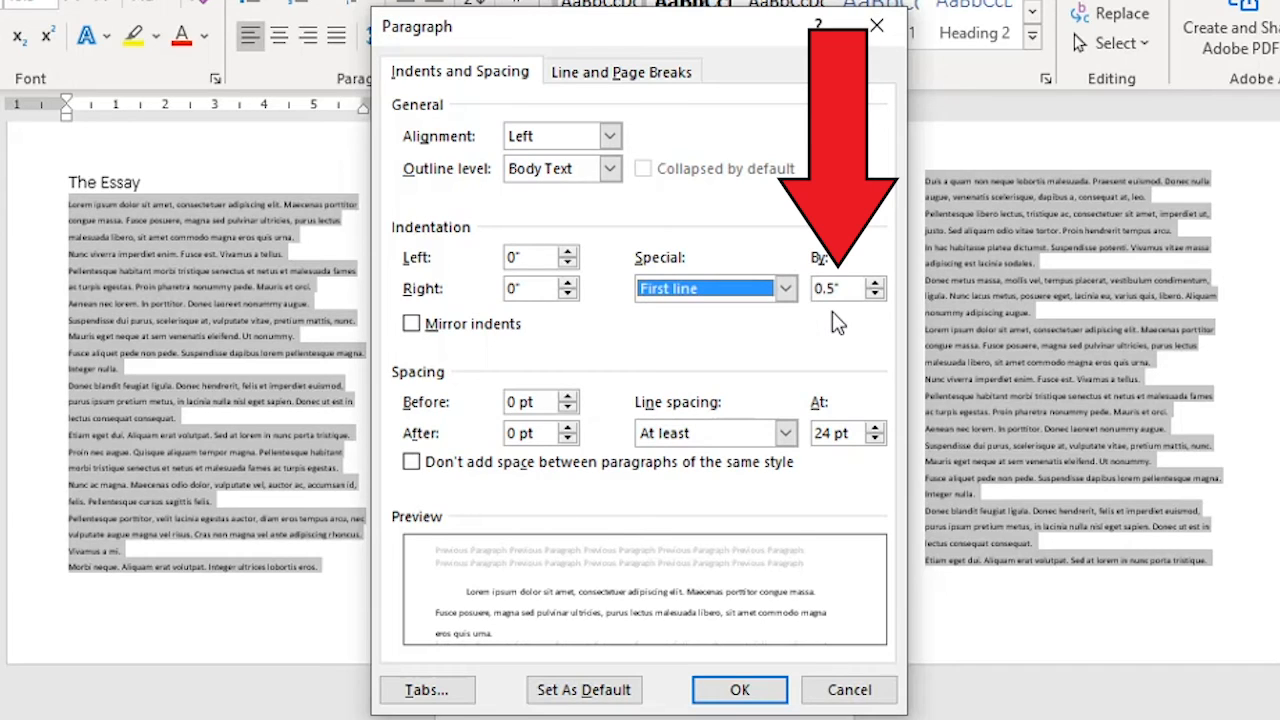
left_click(876, 284)
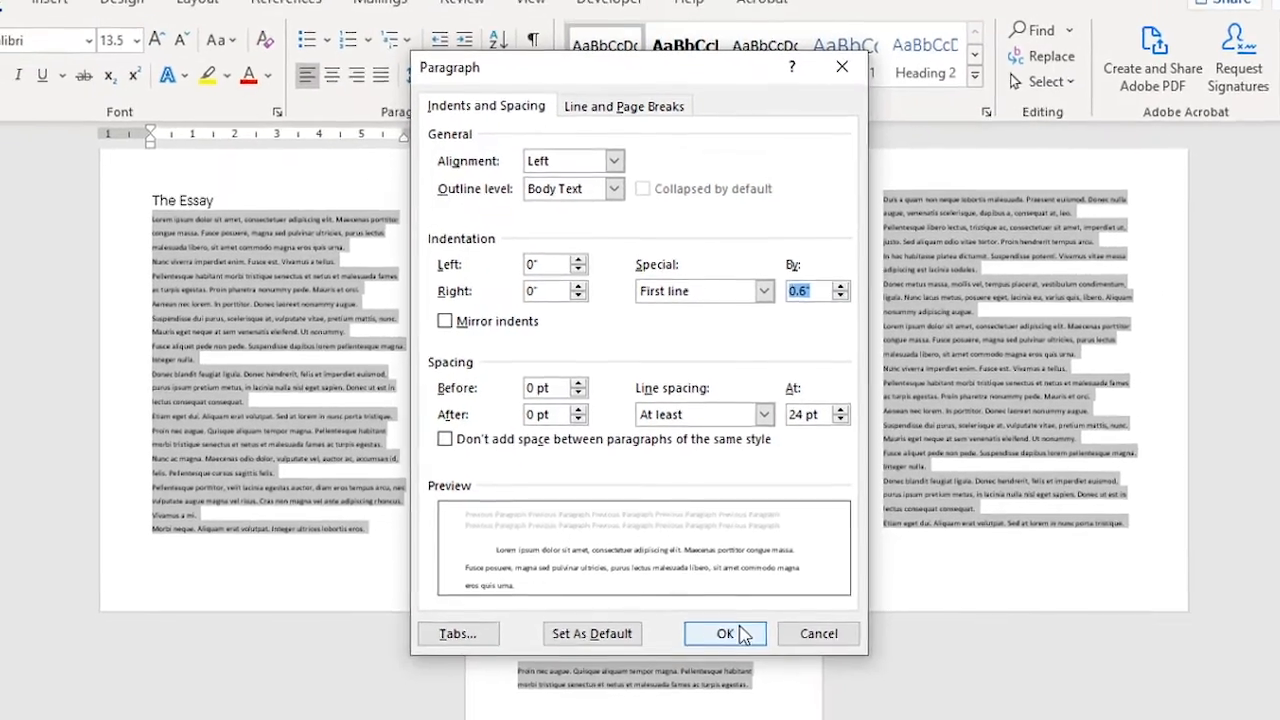
left_click(740, 690)
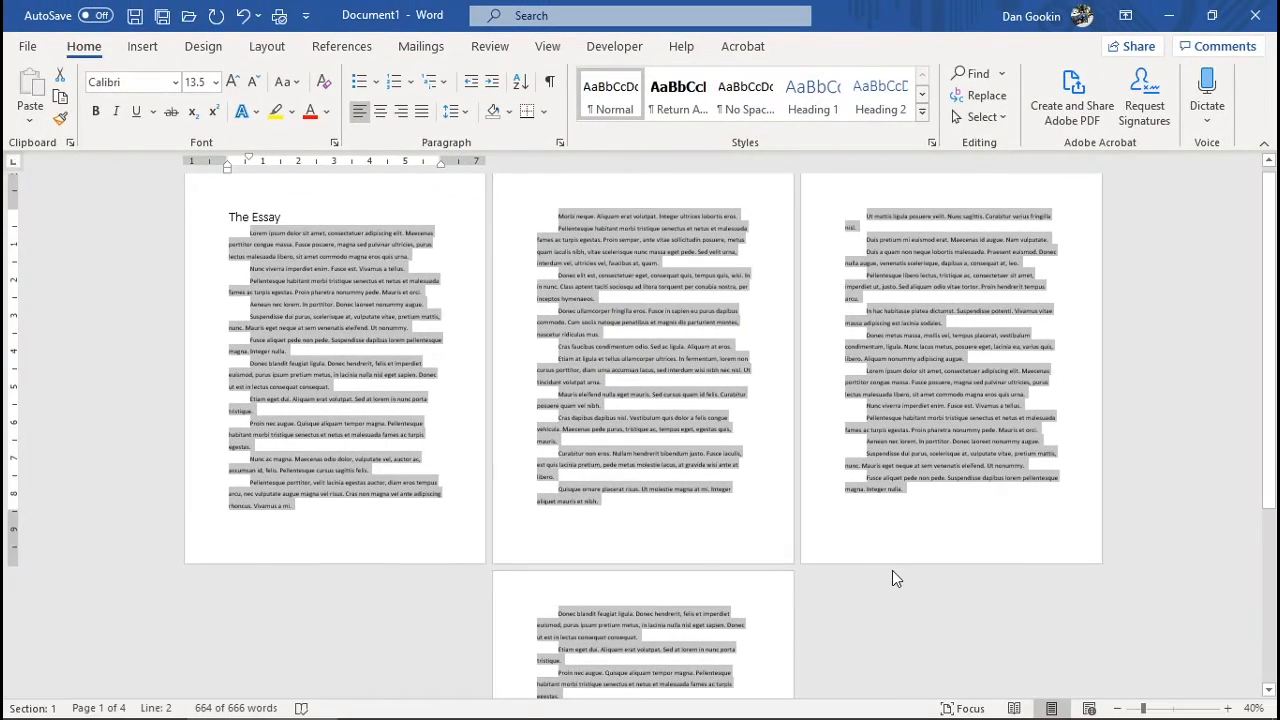
Deselect the text and scroll through the pages to check the indents
scroll(892, 571, "down", 2)
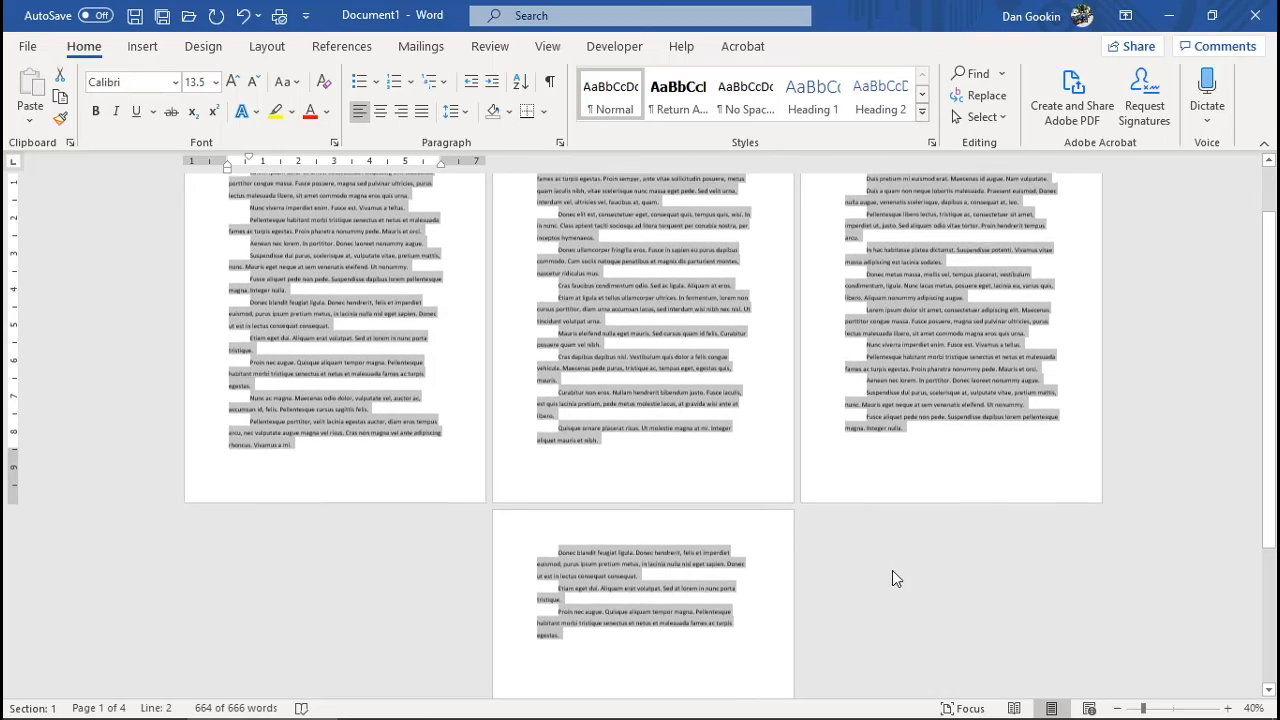
scroll(892, 578, "up", 2)
left_click(918, 526)
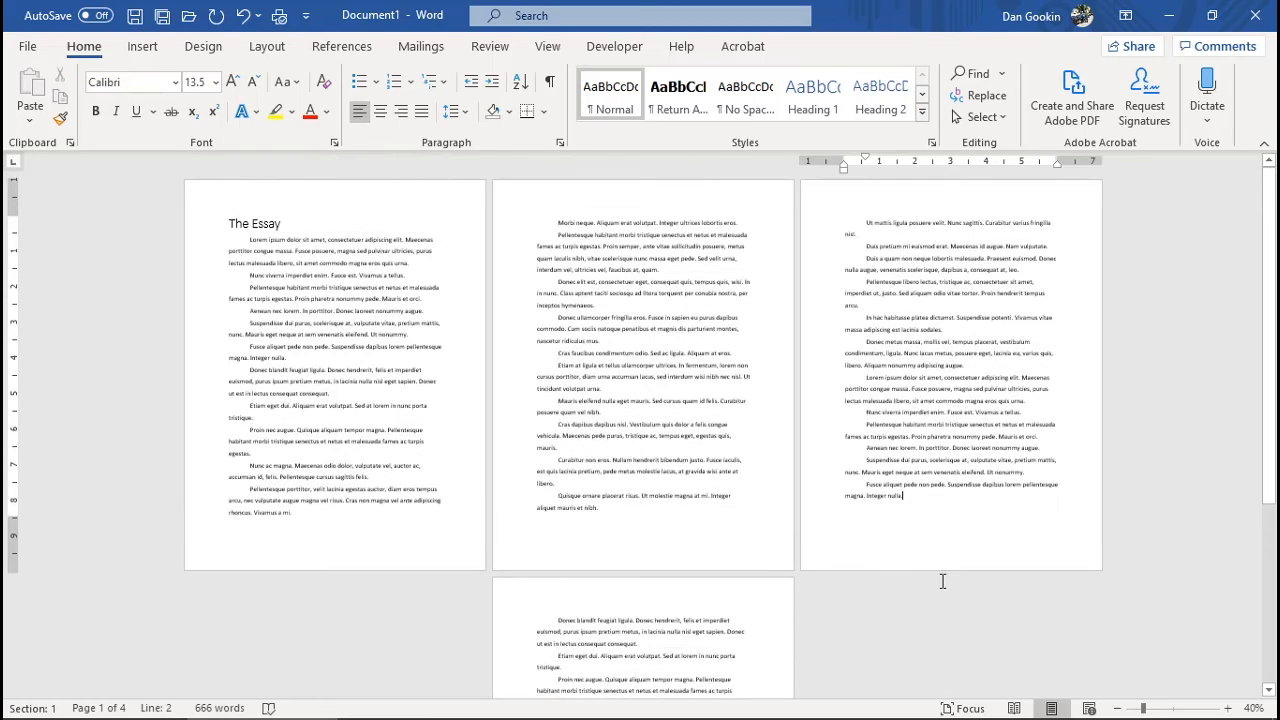
scroll(942, 581, "down", 1)
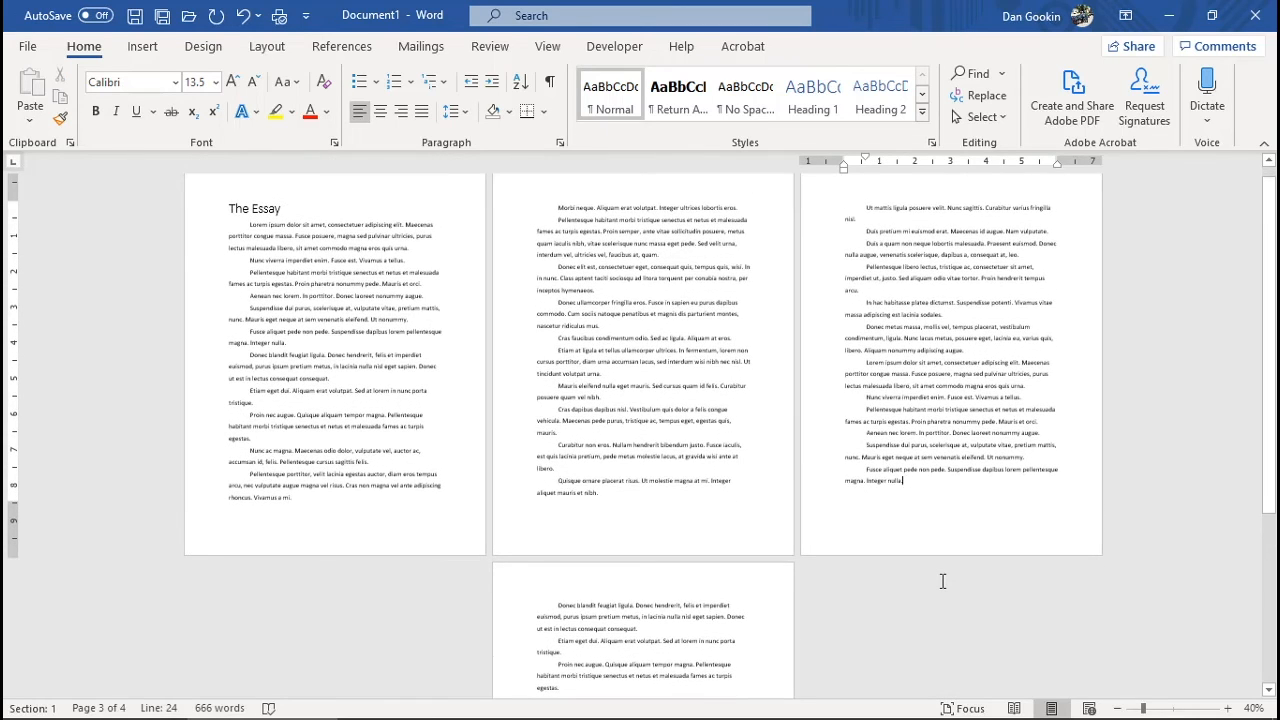